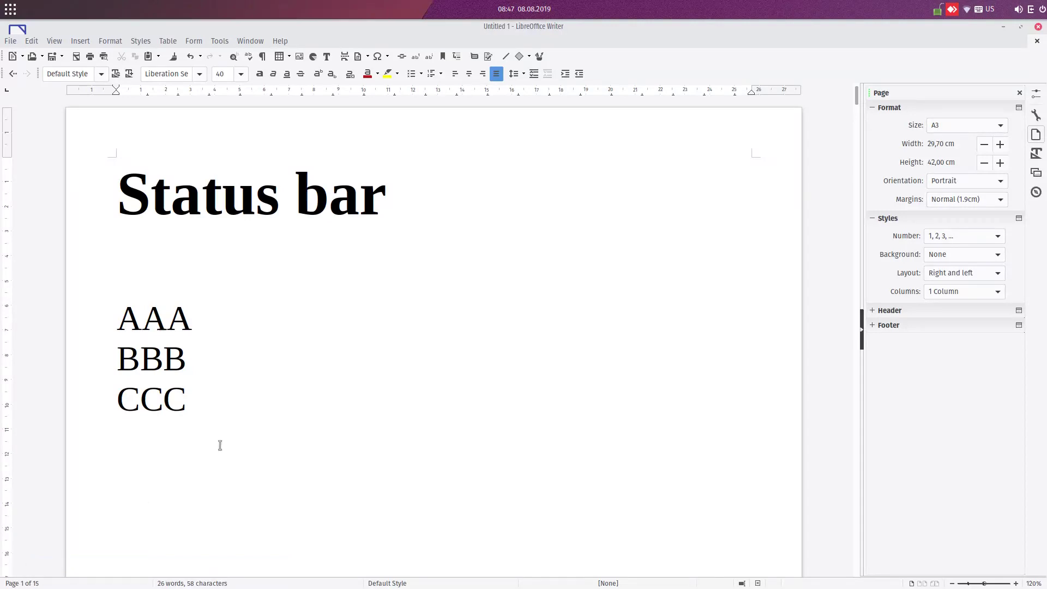
Jump to page 11 of 15 with Go to Page, then zoom out to see the whole page.
left_click(222, 412)
left_click(25, 585)
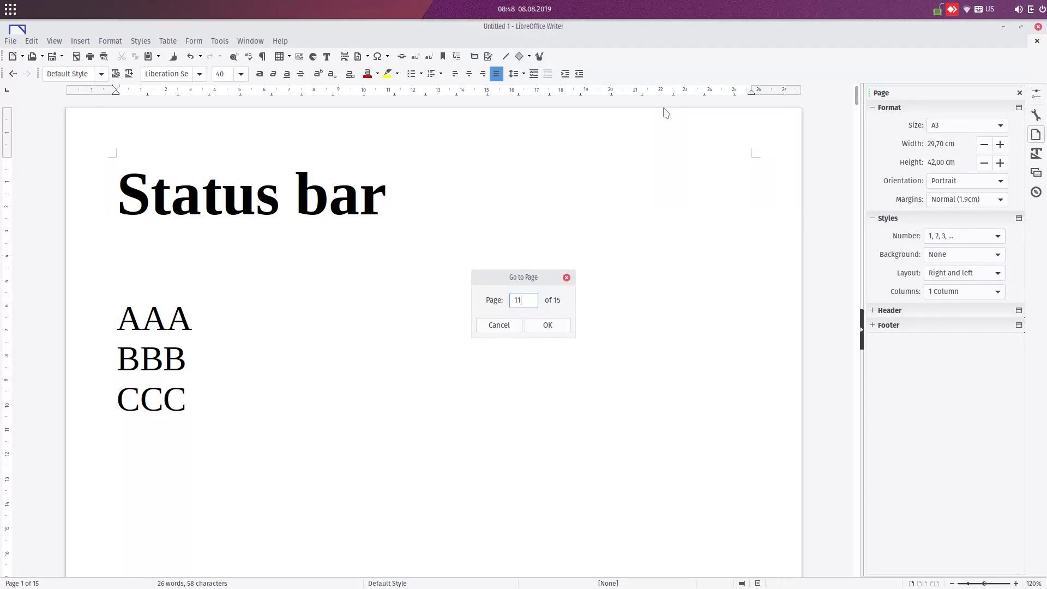
type("11")
key("Return")
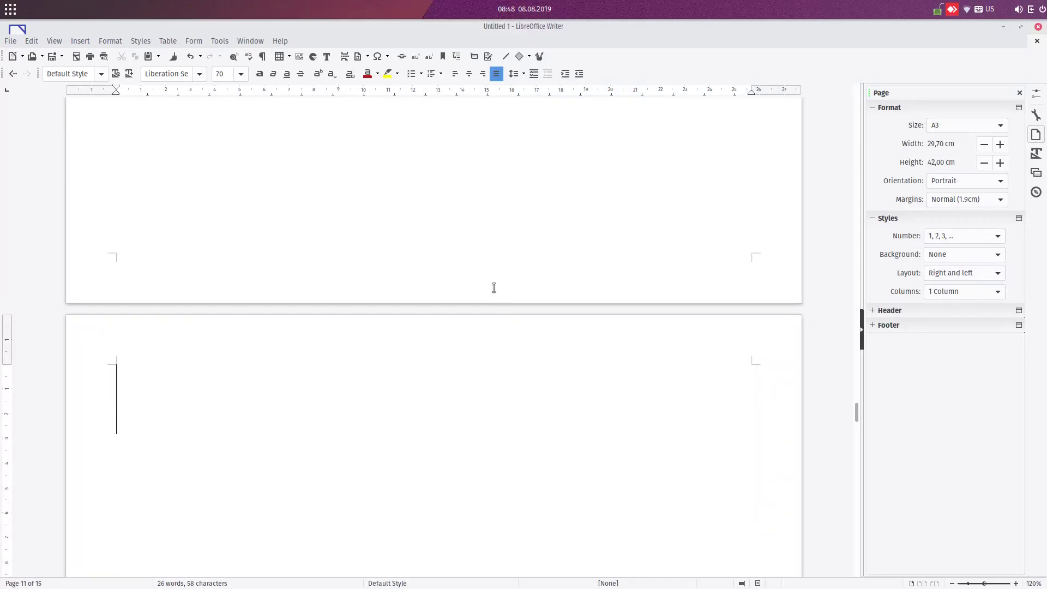
scroll(493, 287, "down", 8, "ctrl")
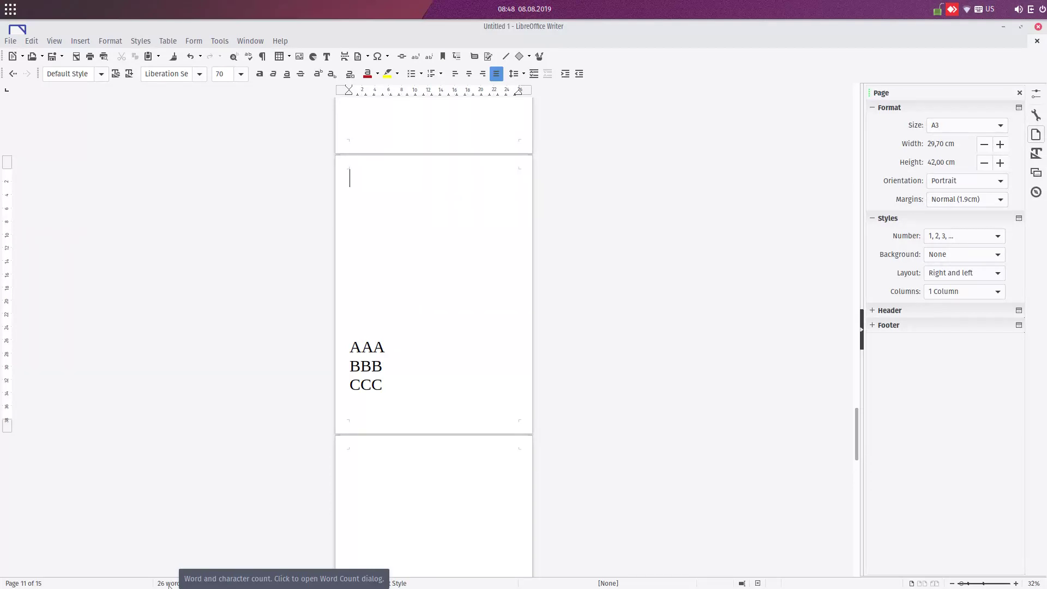
left_click(169, 584)
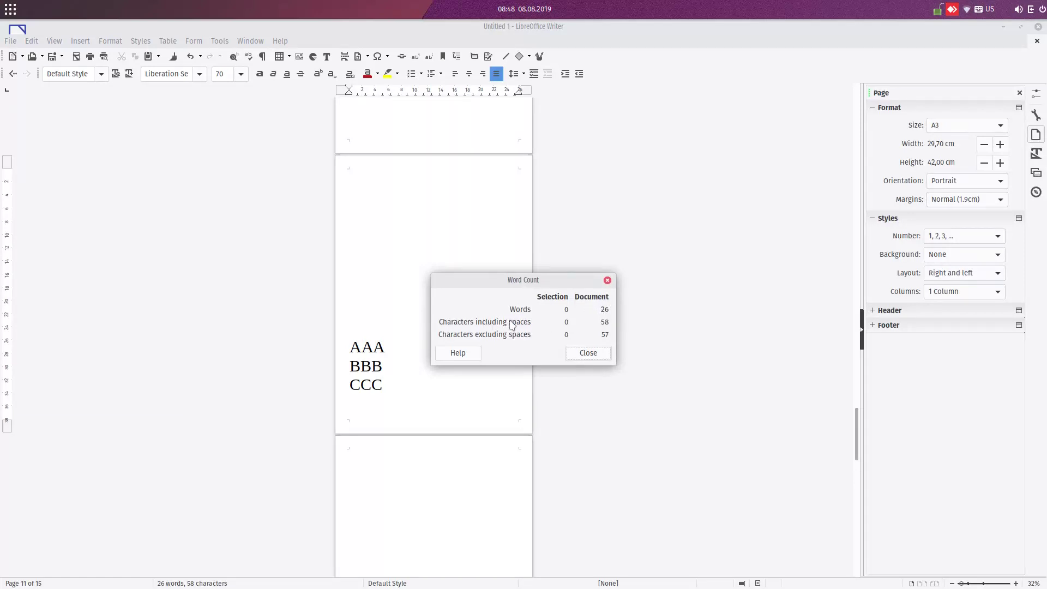
left_click(588, 352)
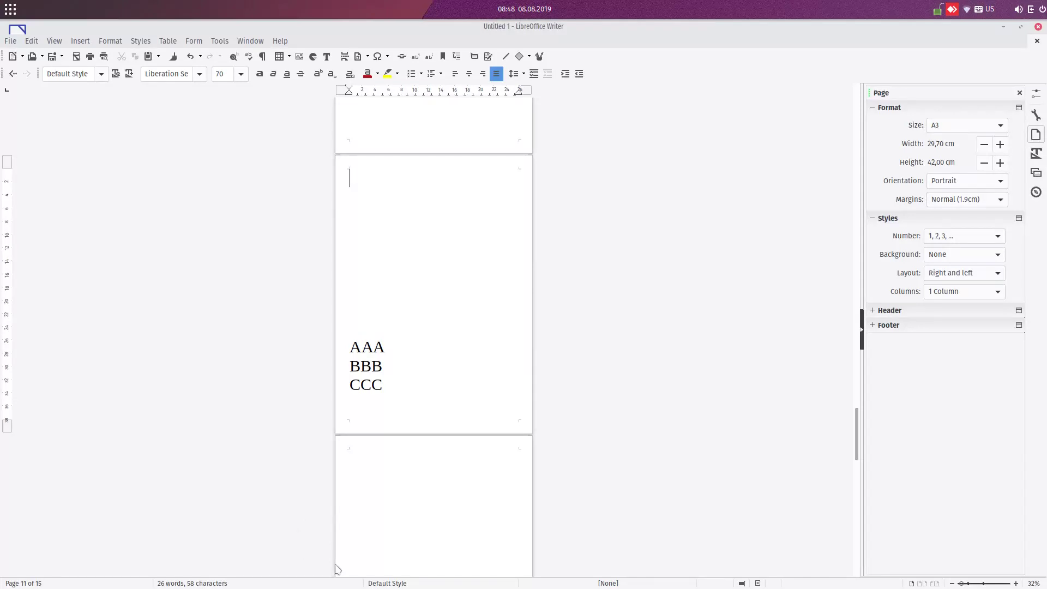
Change the Default Style page format from A3 to A4 (21,00 × 29,70 cm).
double_click(380, 583)
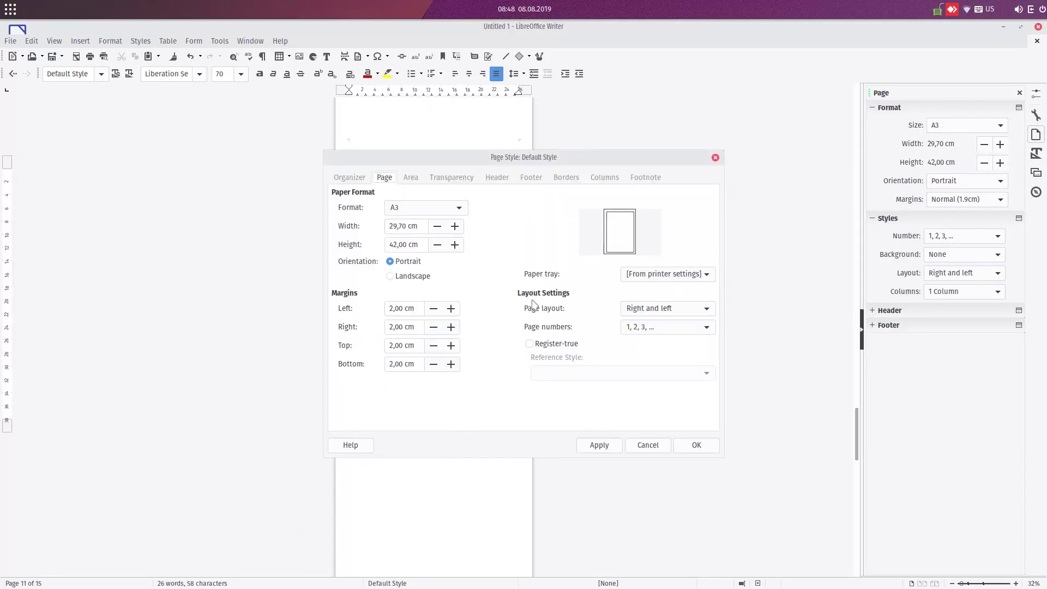
left_click(399, 209)
left_click(403, 189)
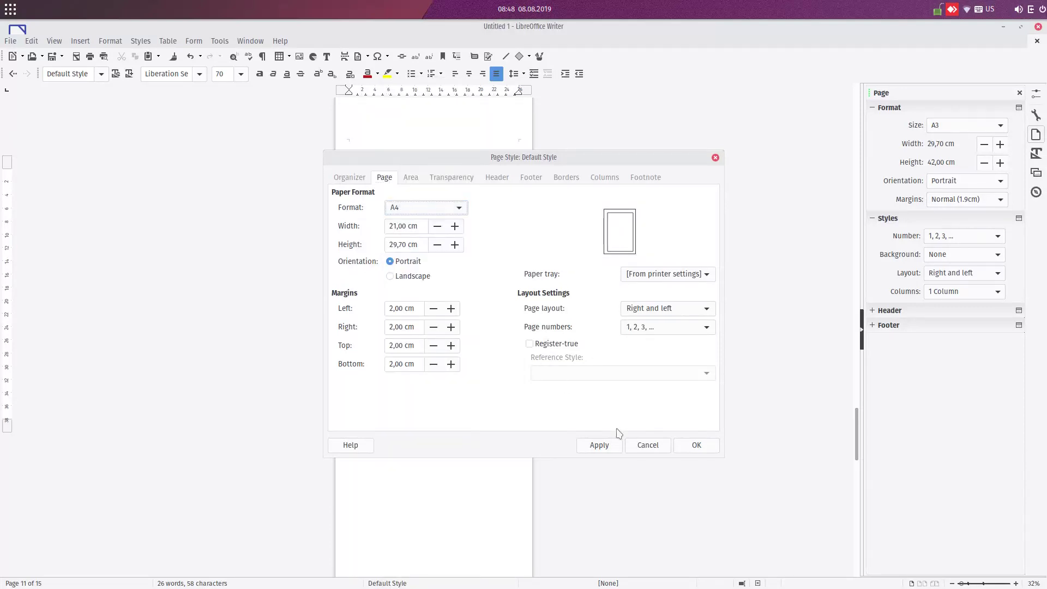
left_click(598, 444)
left_click(706, 444)
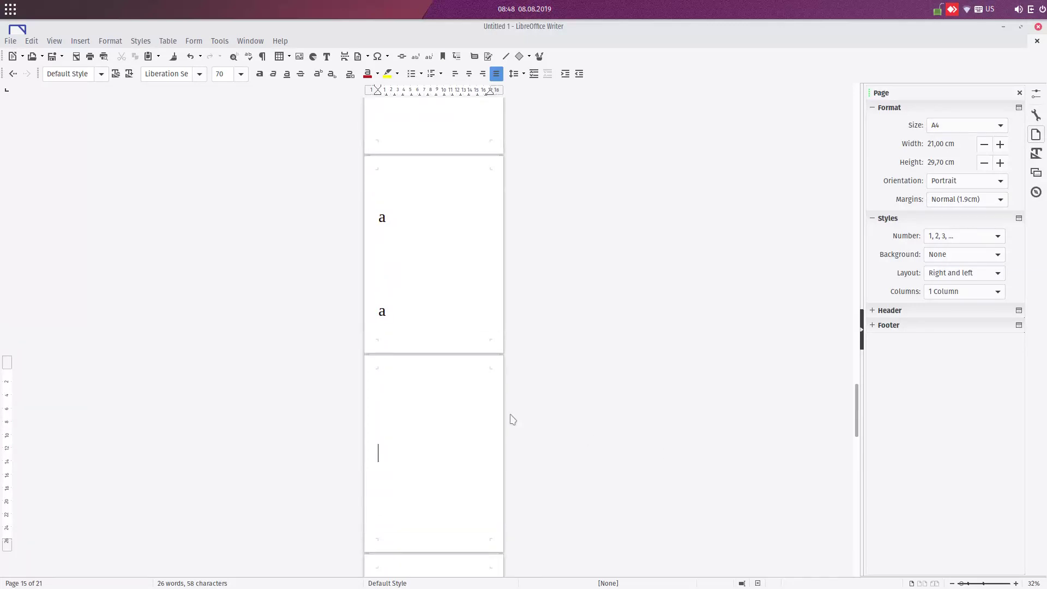
scroll(475, 412, "up", 5)
scroll(475, 412, "up", 5, "ctrl")
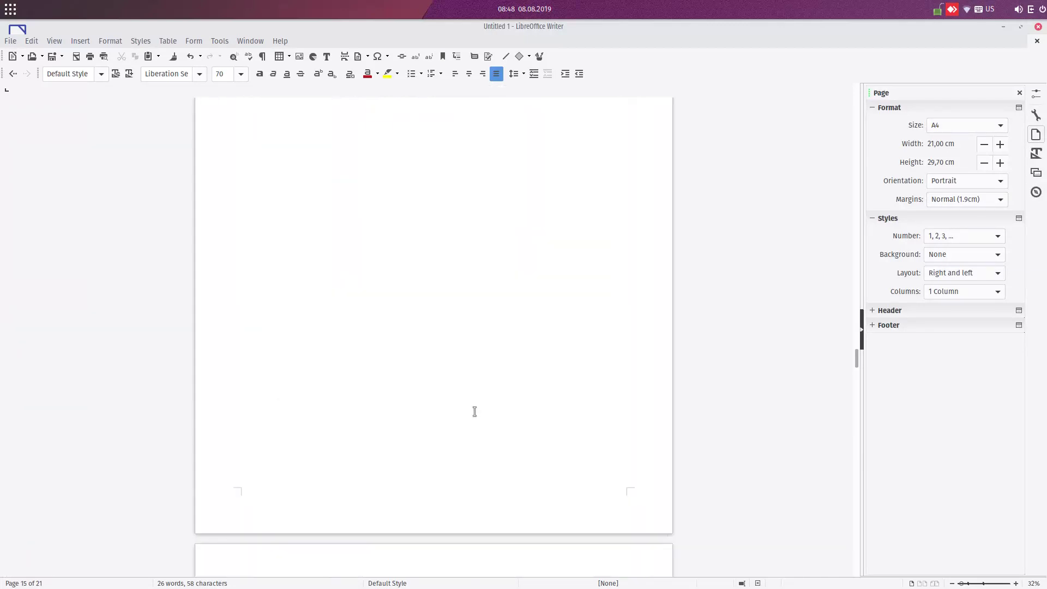
scroll(475, 411, "up", 3, "ctrl")
scroll(491, 409, "up", 10)
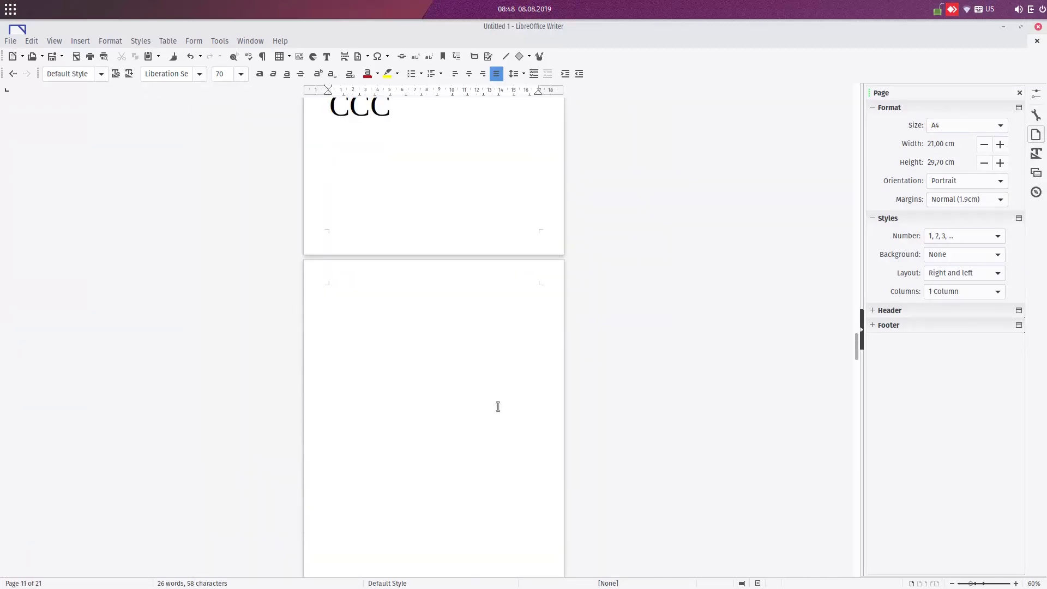
Go to page 1 and set the text language to English (USA).
left_click(33, 582)
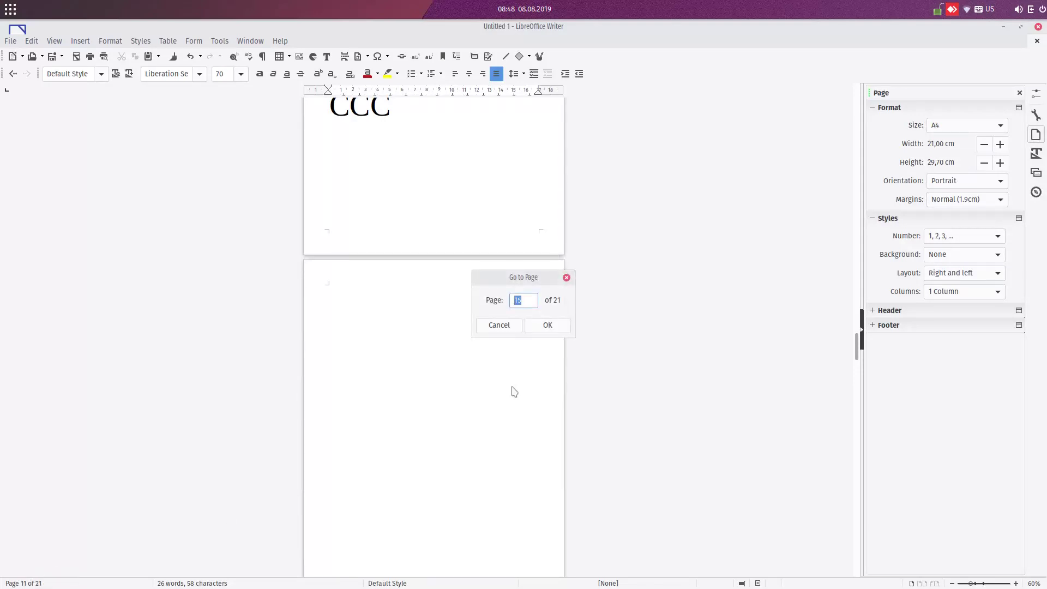
type("1")
key("Return")
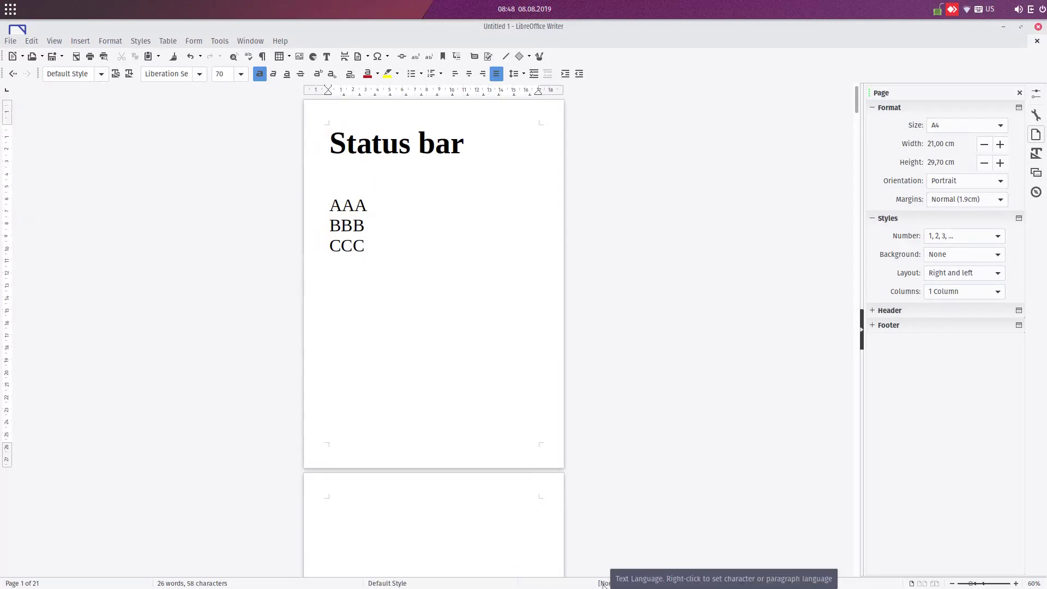
left_click(606, 584)
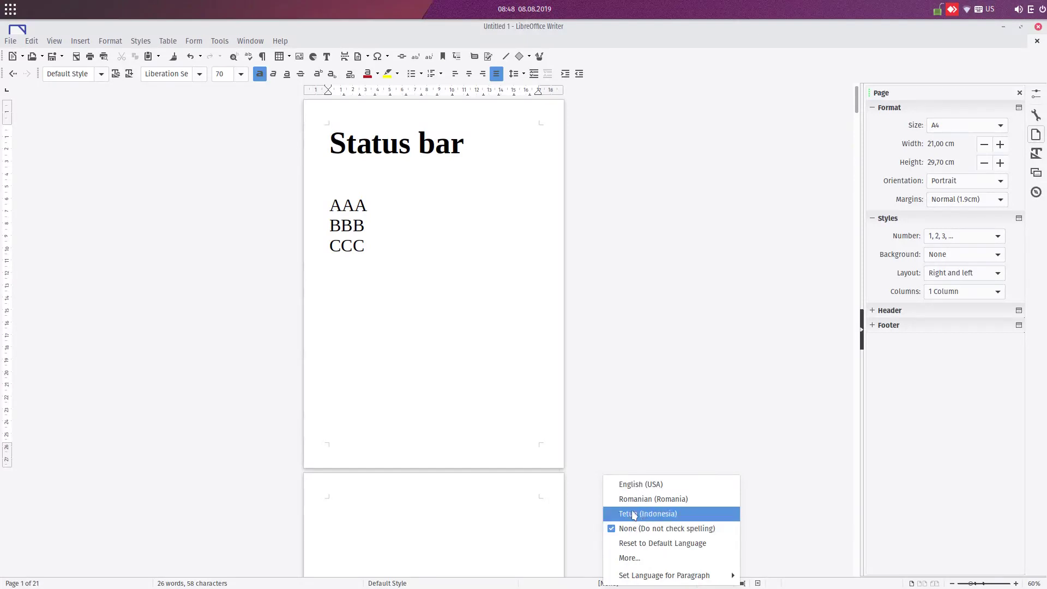
left_click(642, 484)
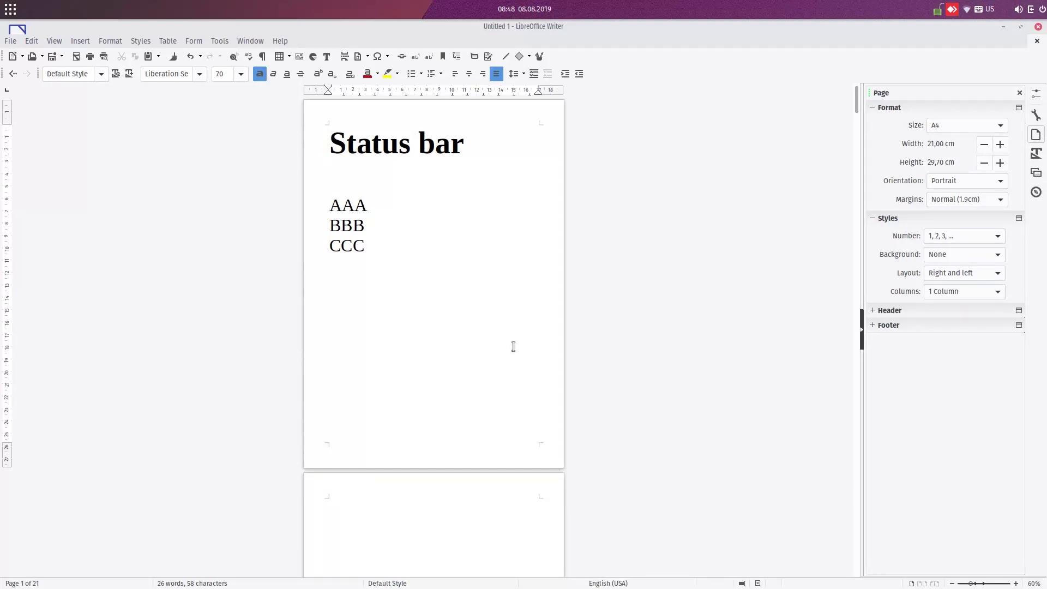
Add the extra letters 't' and 's' to the heading word, making it 'Statutss'.
left_click(401, 145)
type("t")
left_click(428, 185)
left_click(414, 154)
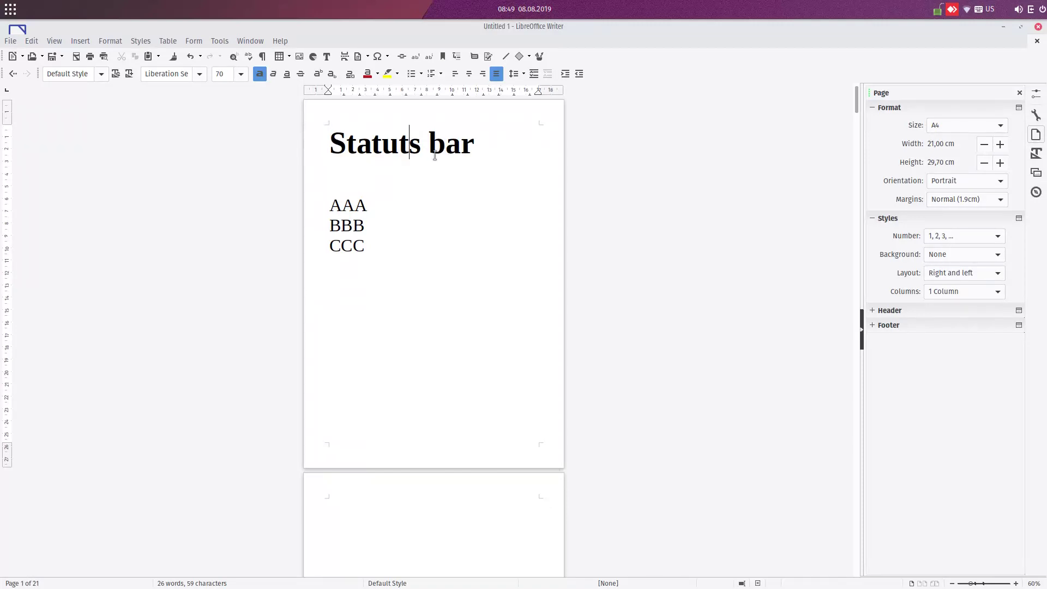
type("s")
left_click(469, 170)
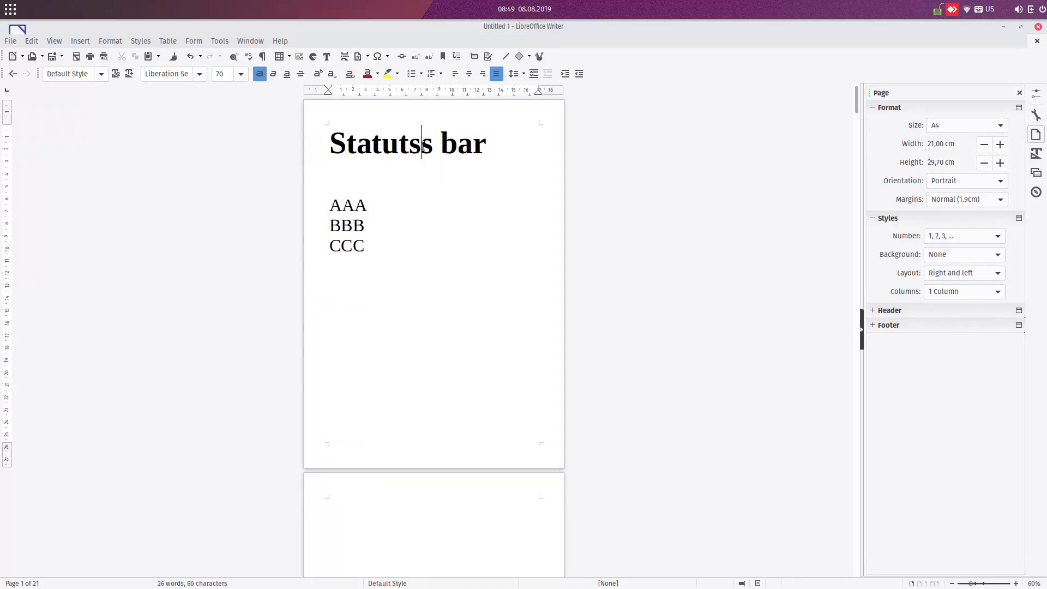
Apply English (USA) as the language of the entire document's text.
key("ctrl+a")
left_click(609, 583)
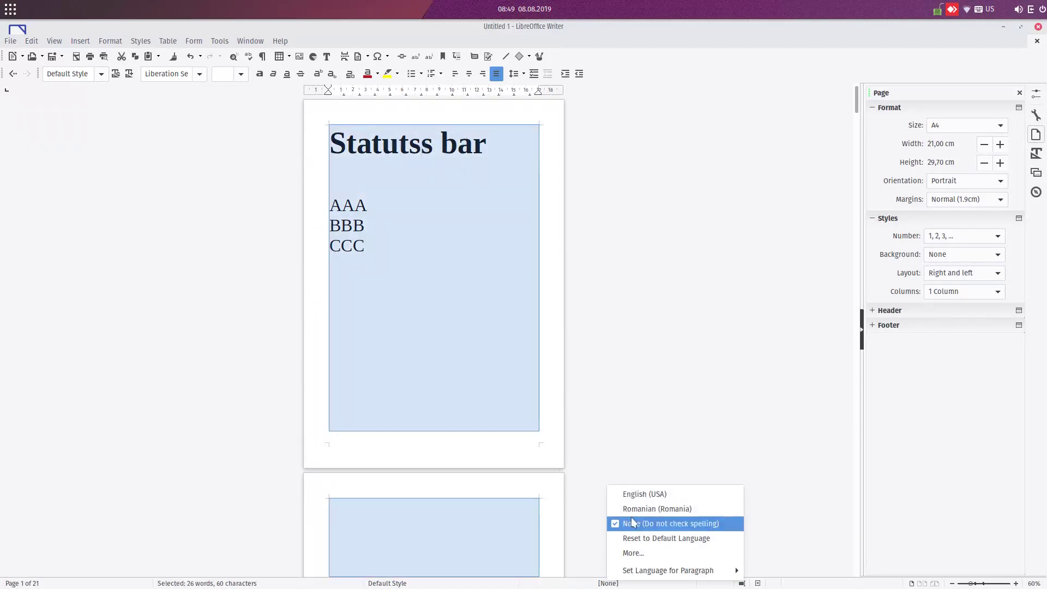
left_click(638, 494)
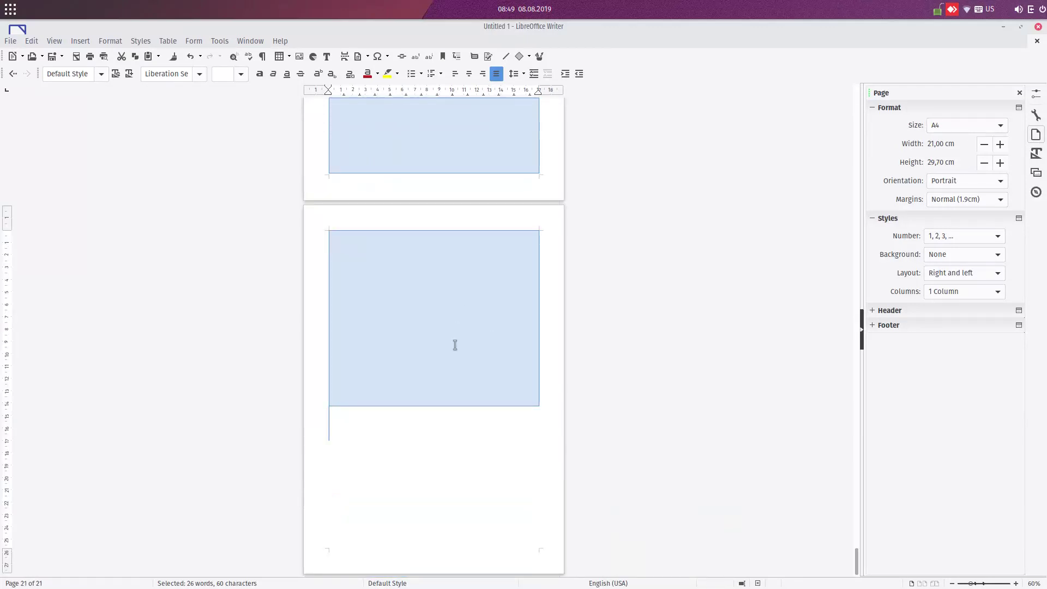
left_click(455, 345)
key("ctrl+Home")
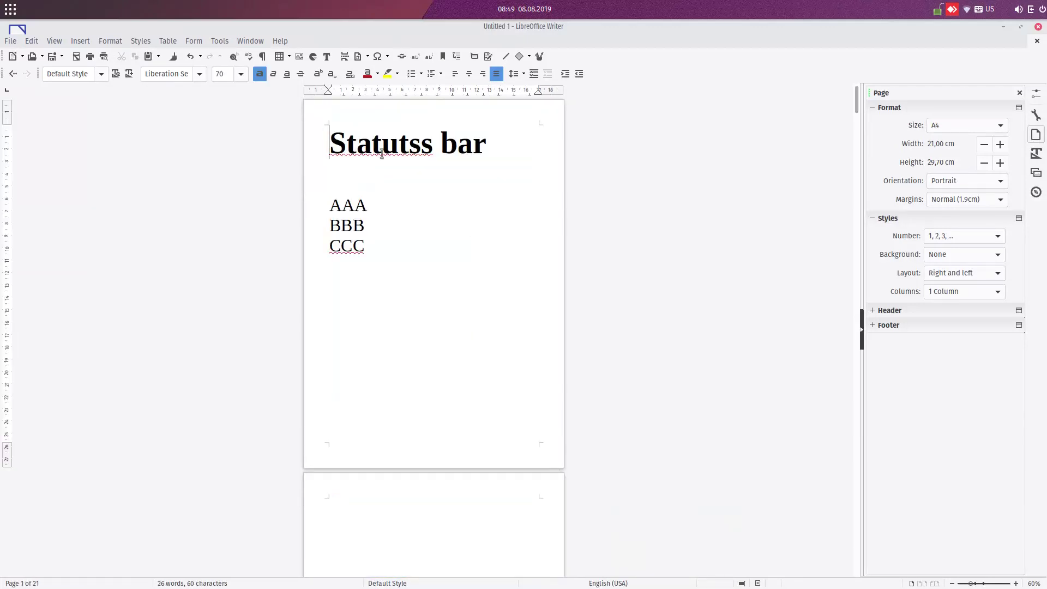
Correct 'Statutss' to 'Status' from spelling suggestions, then set the language to none.
right_click(382, 154)
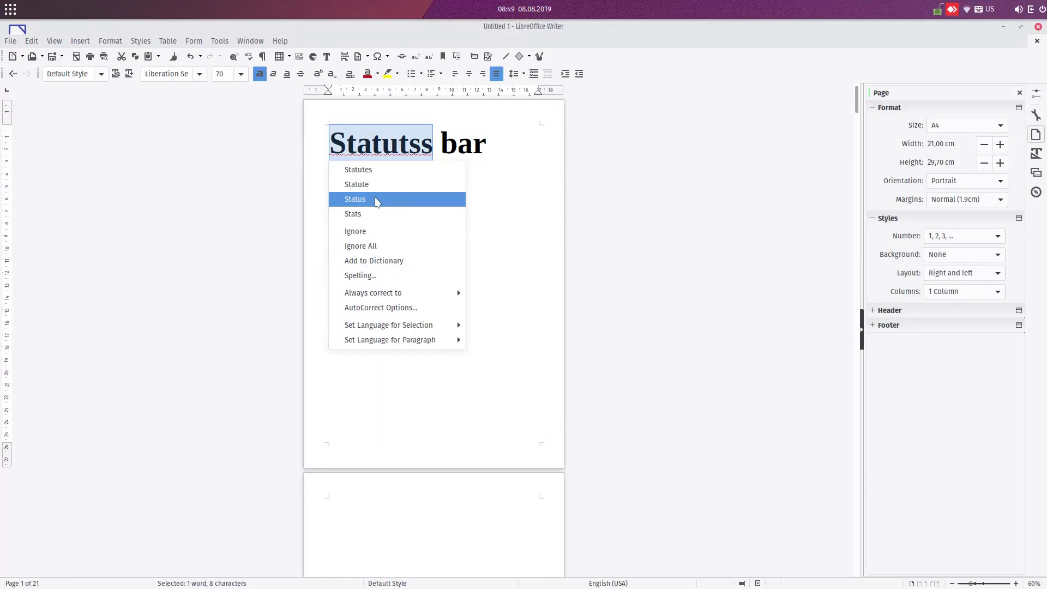
left_click(377, 199)
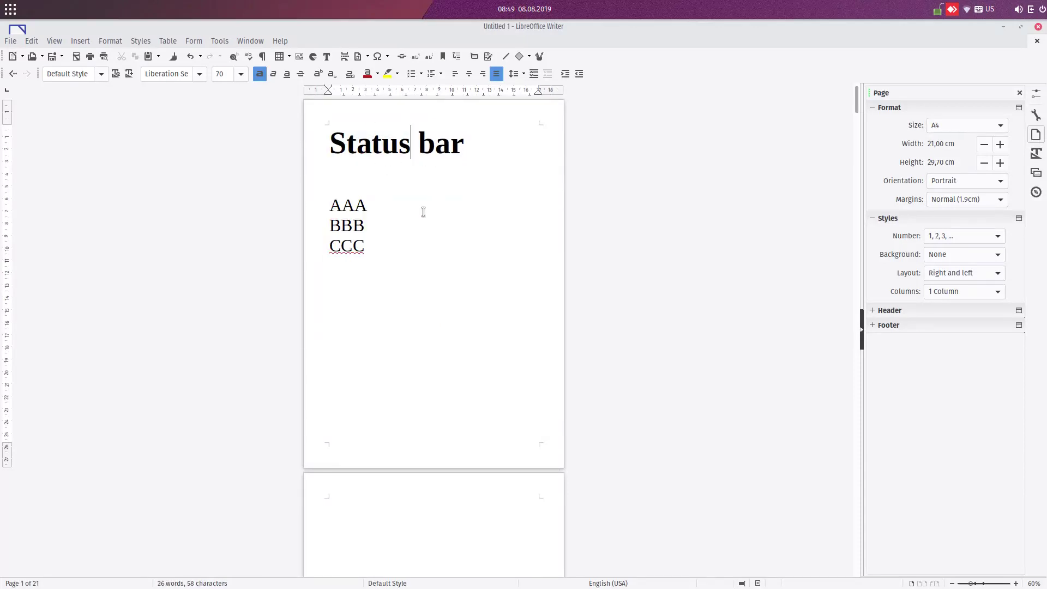
left_click(632, 583)
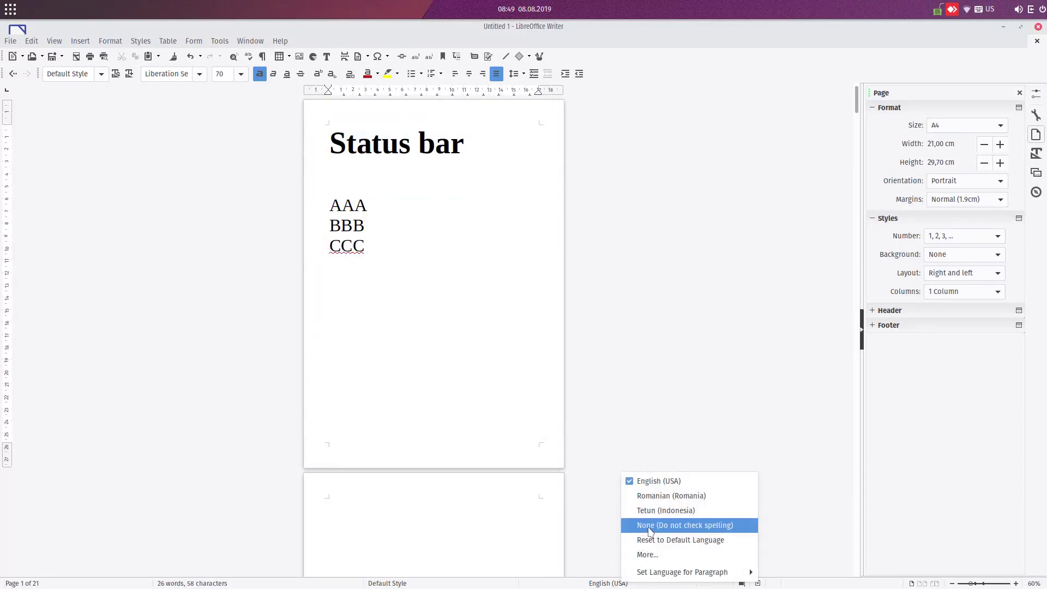
left_click(649, 525)
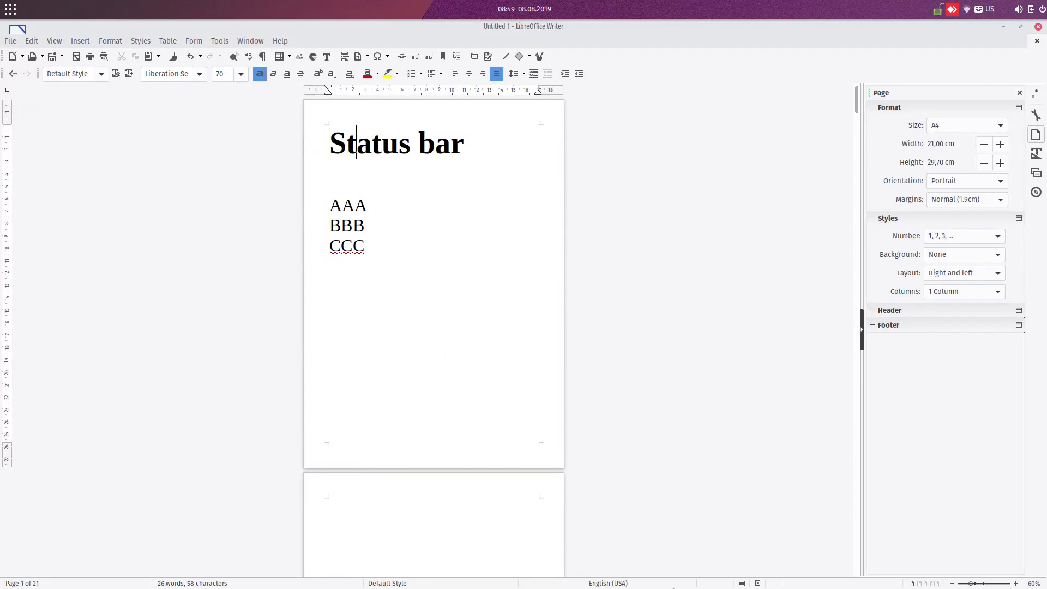
left_click(742, 584)
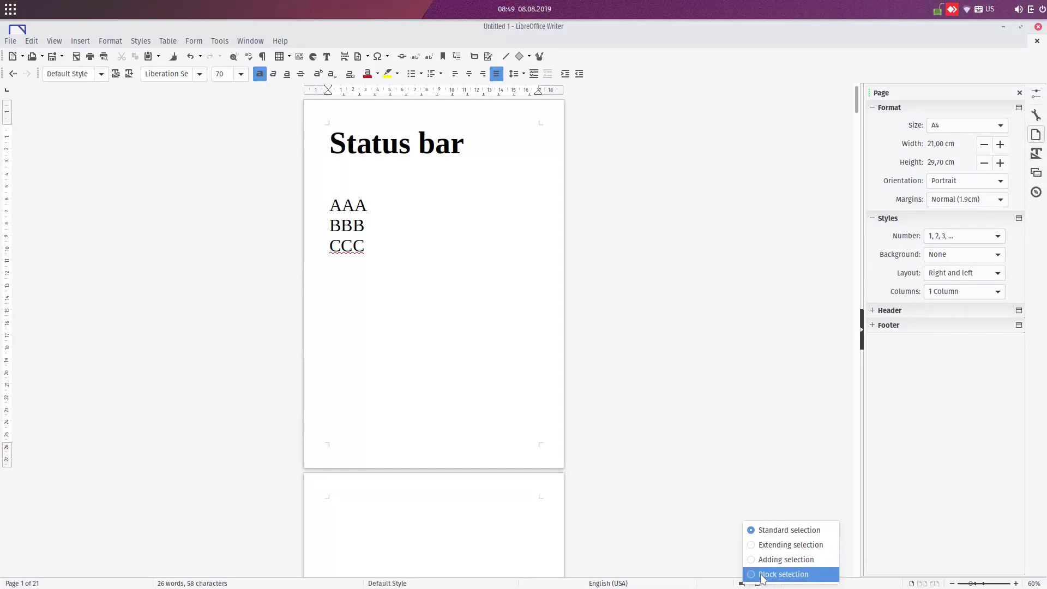
left_click(616, 484)
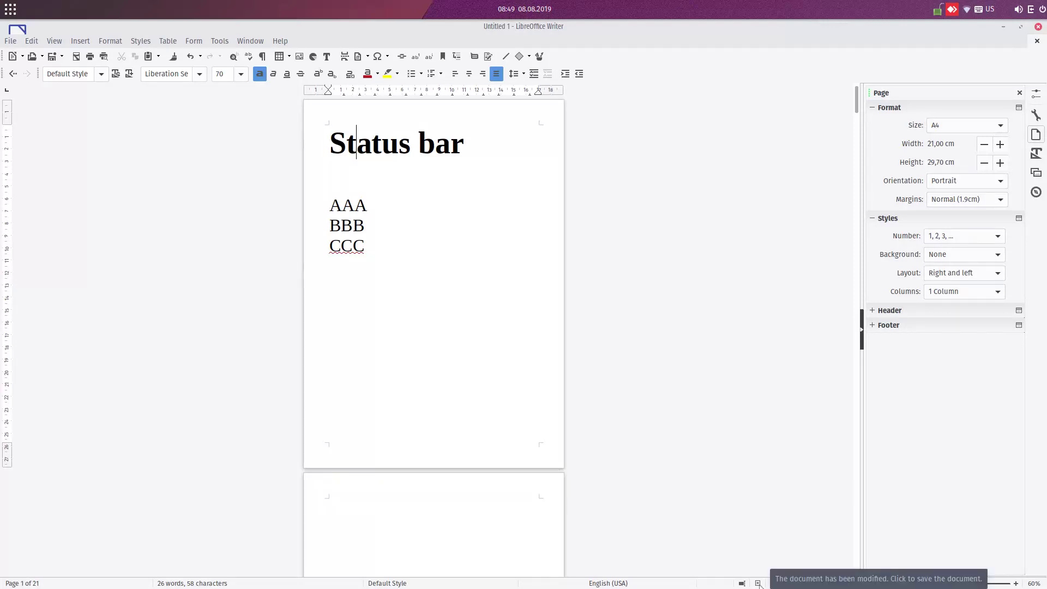
Save the document as Untitled 1.odt in the LibreOffice folder and place the caret after CCC.
left_click(759, 583)
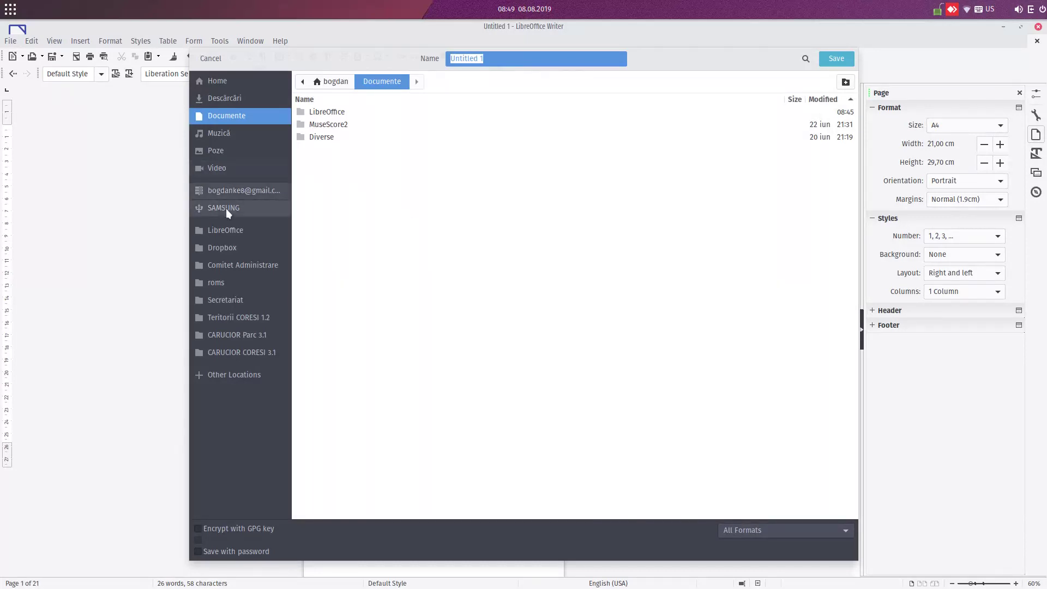
left_click(225, 230)
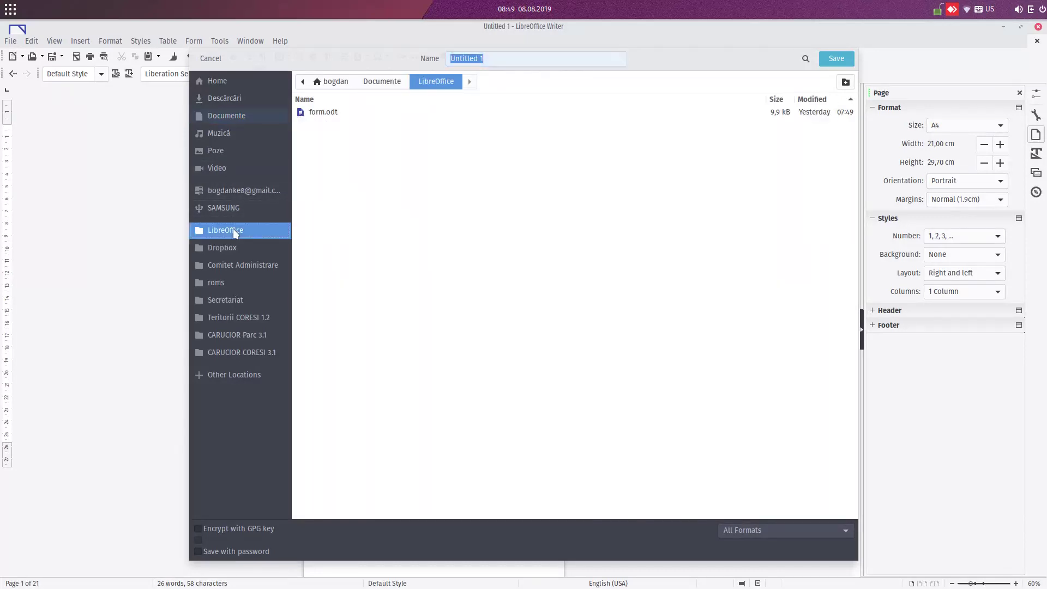
left_click(840, 58)
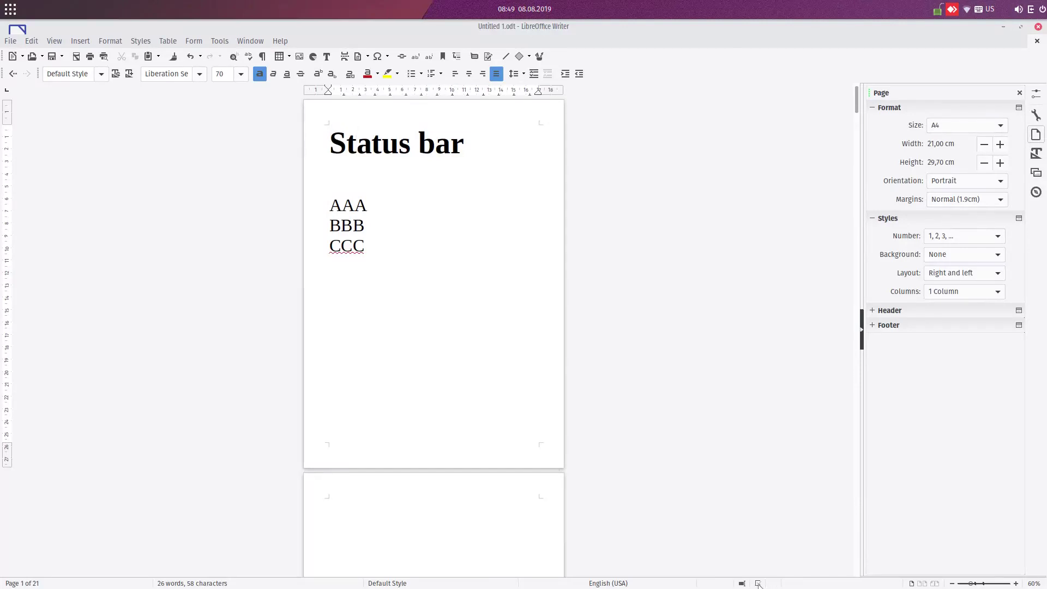
left_click(402, 247)
Type 'xx' after CCC and switch to Multi-page view.
type("xx")
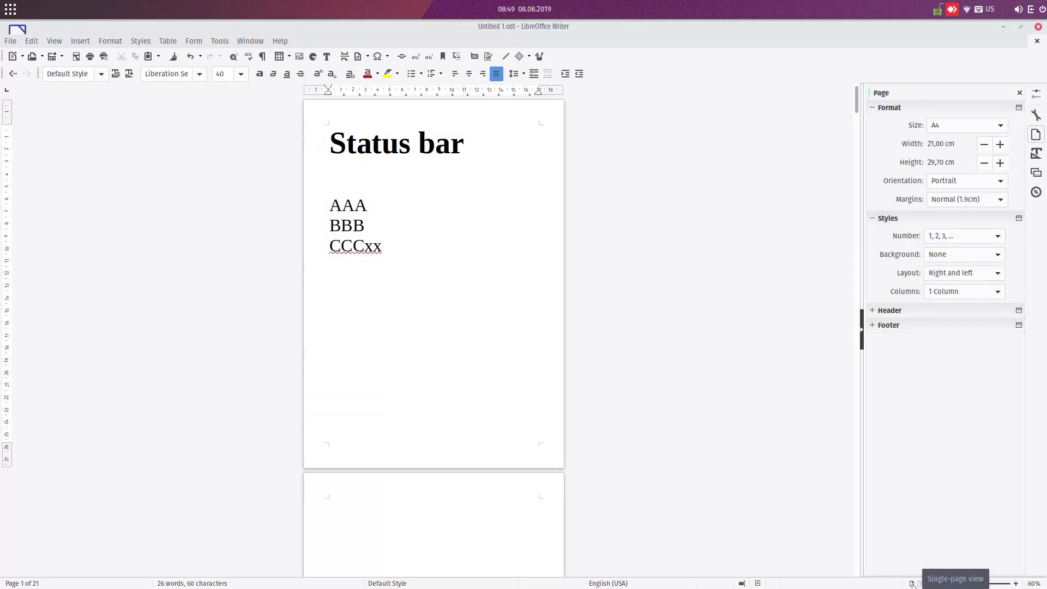
scroll(484, 196, "down", 2)
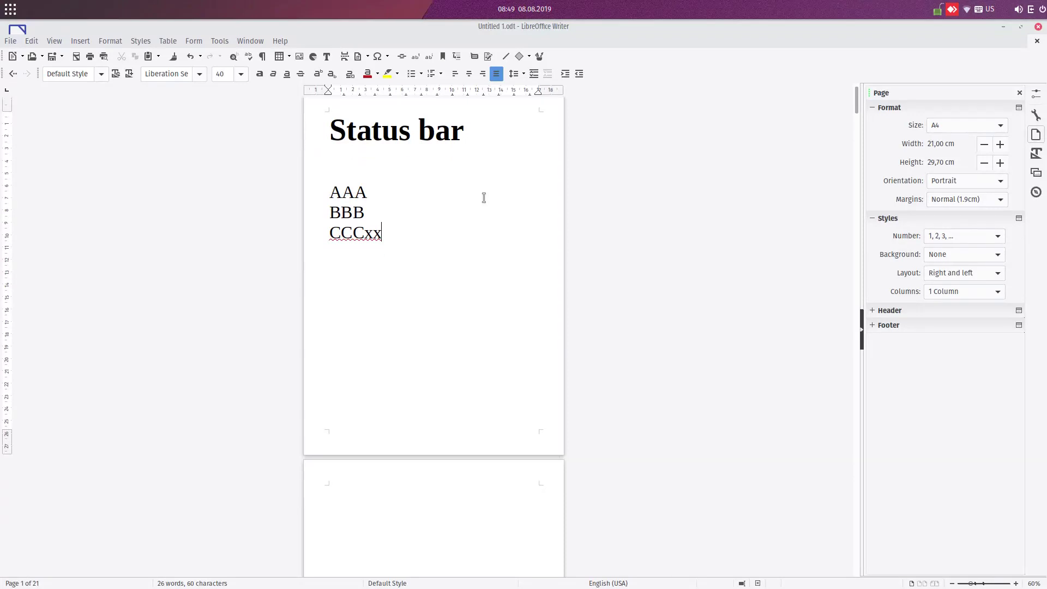
scroll(428, 370, "down", 5)
scroll(417, 382, "up", 8)
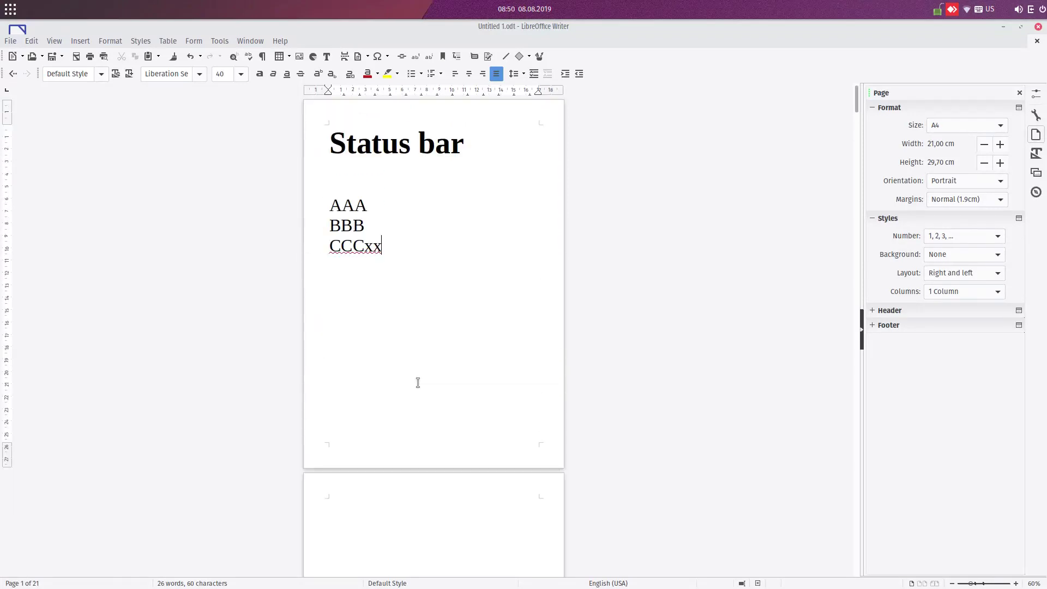
left_click(922, 584)
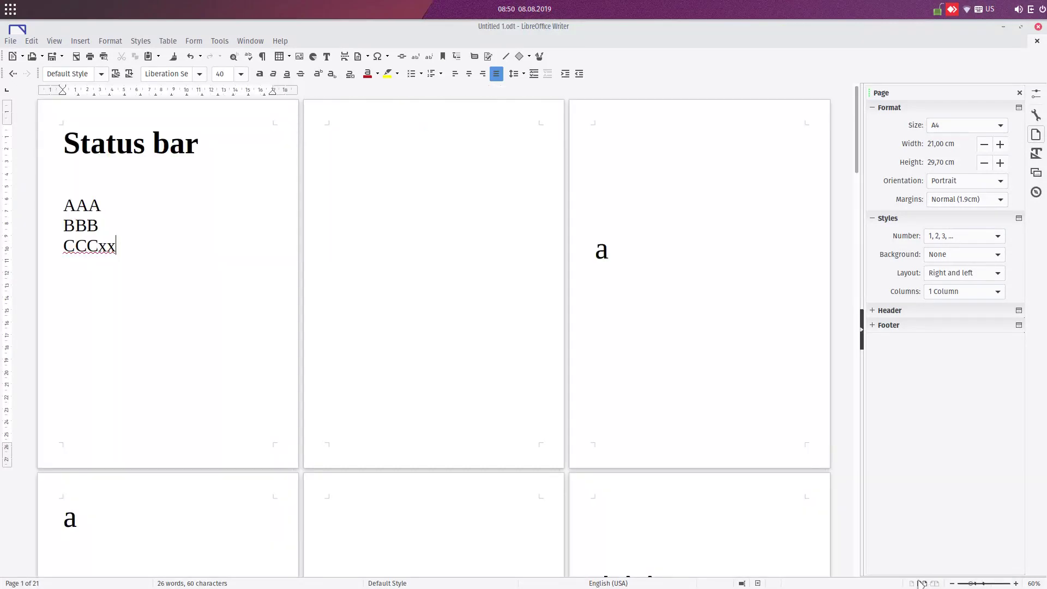
scroll(583, 329, "down", 4)
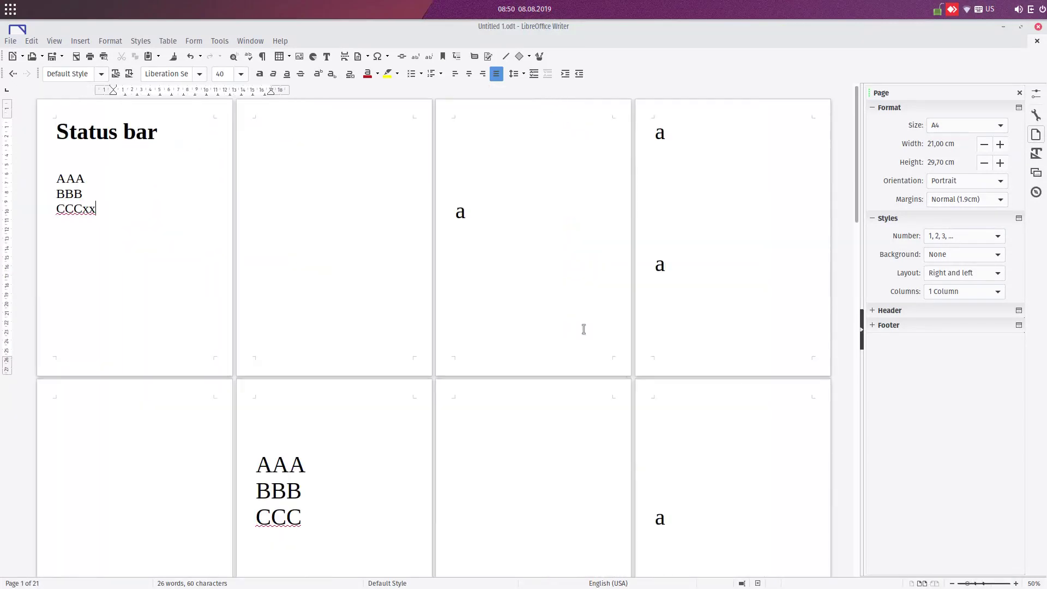
scroll(584, 329, "down", 3)
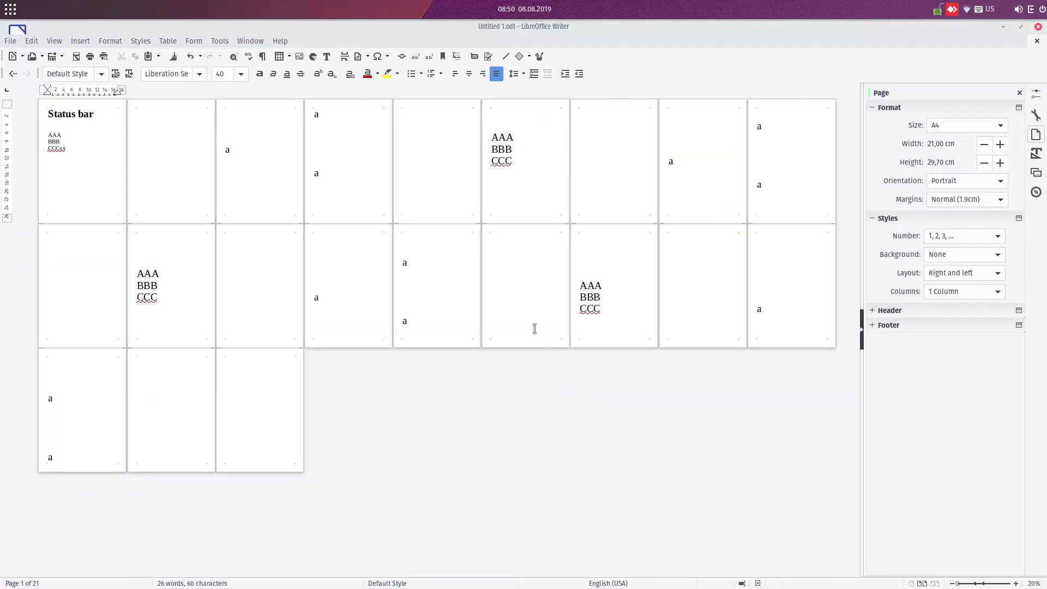
Switch to Book view with facing pages and put the caret on page 2.
left_click(935, 583)
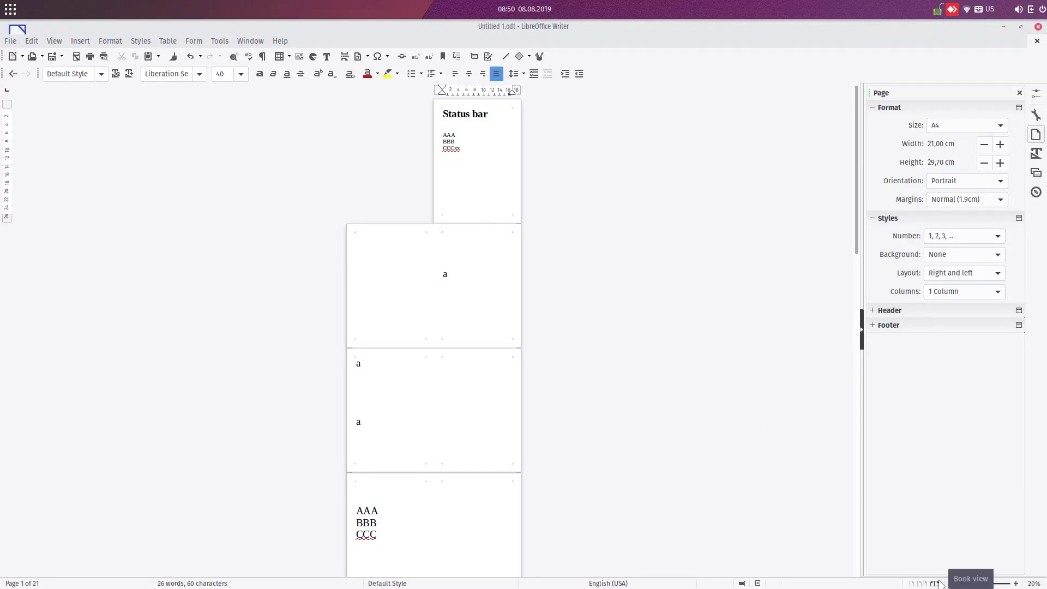
scroll(525, 142, "up", 5)
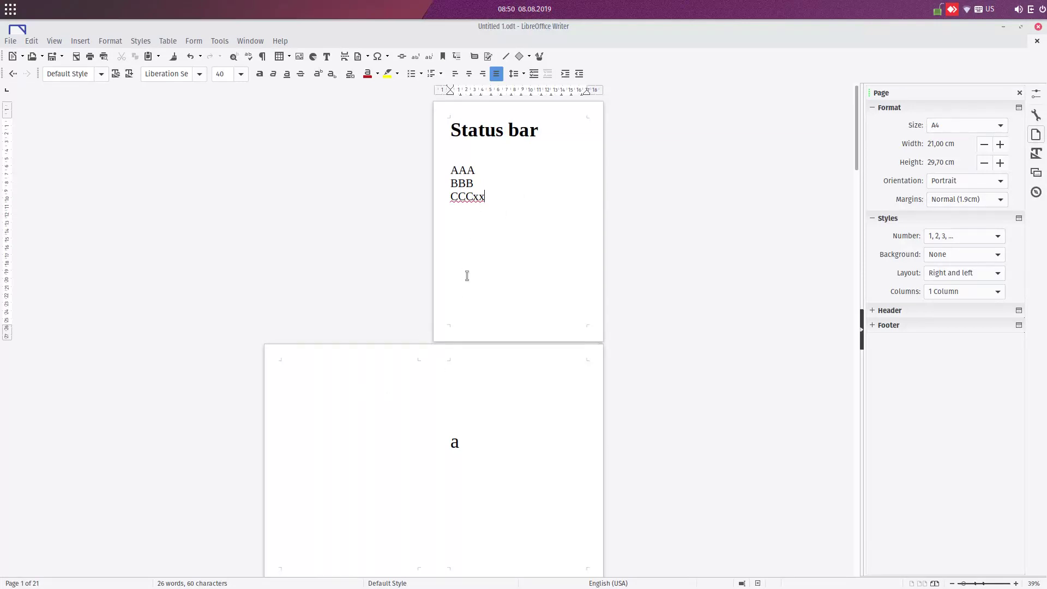
scroll(467, 276, "down", 1)
scroll(500, 215, "down", 3)
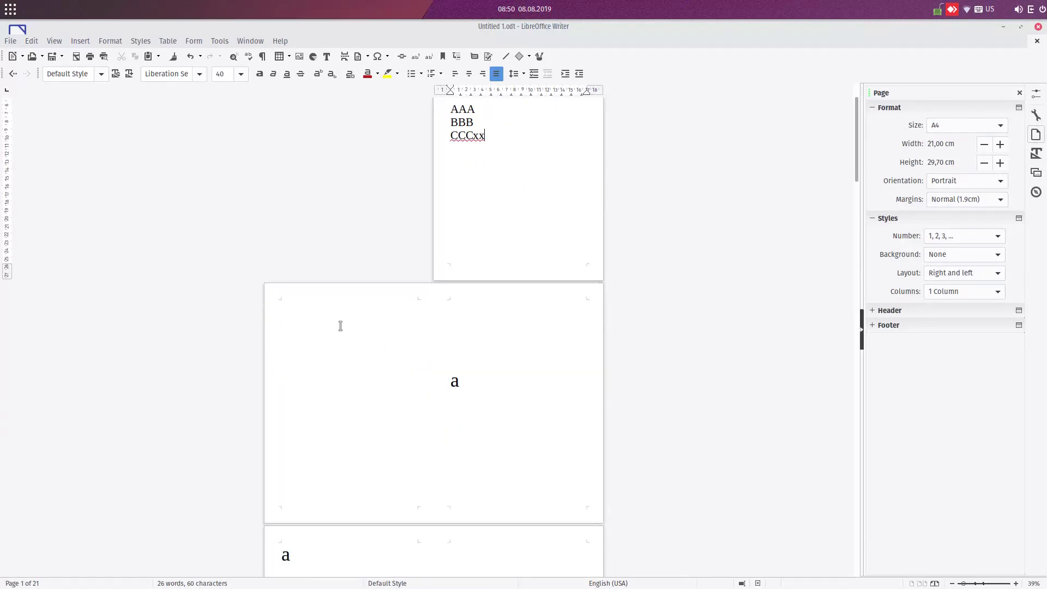
scroll(481, 371, "down", 4)
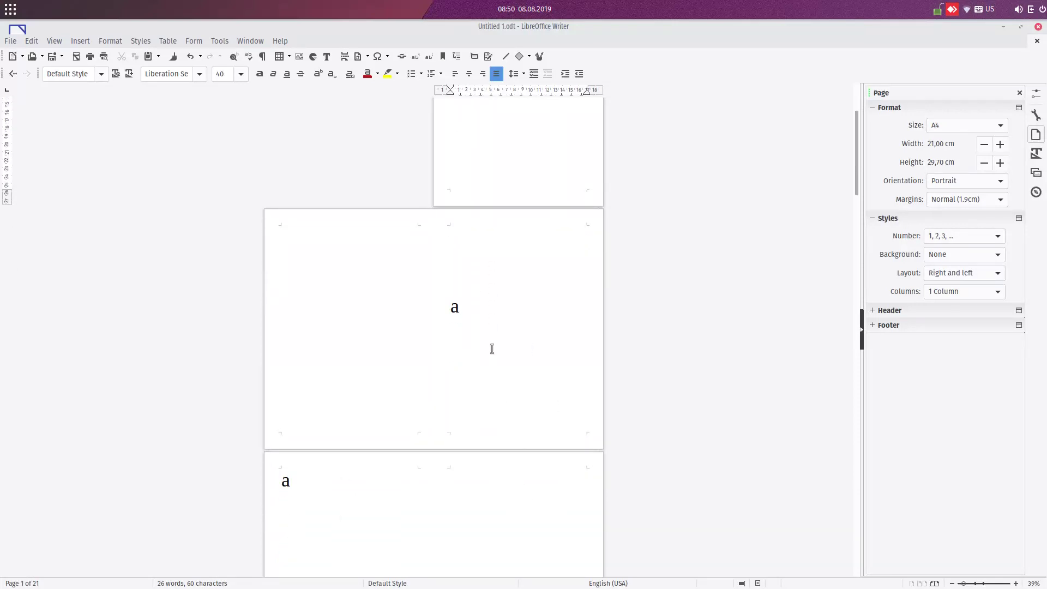
scroll(492, 349, "up", 4, "ctrl")
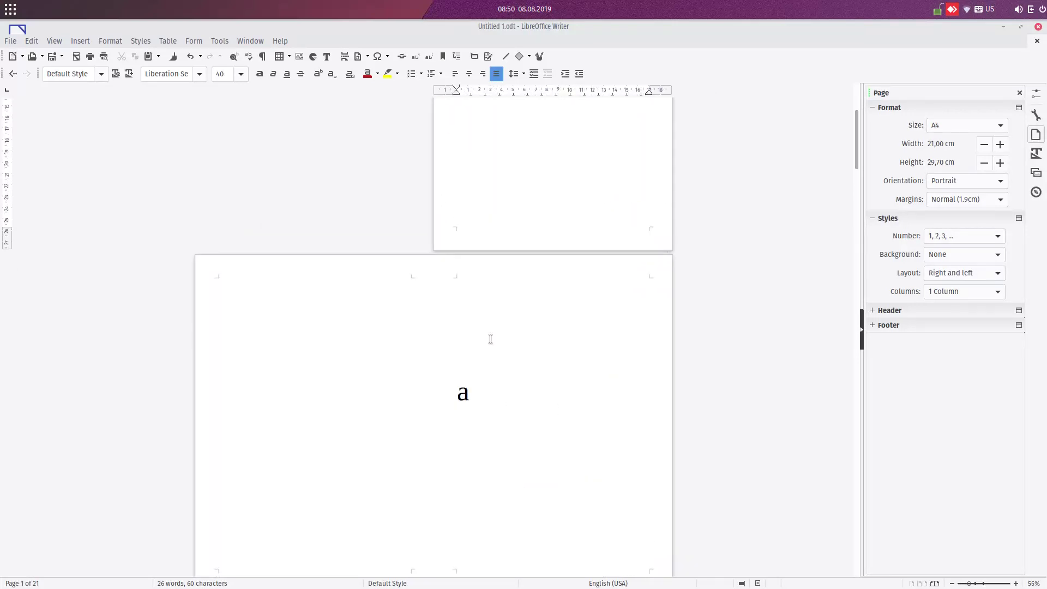
scroll(490, 339, "up", 1, "ctrl")
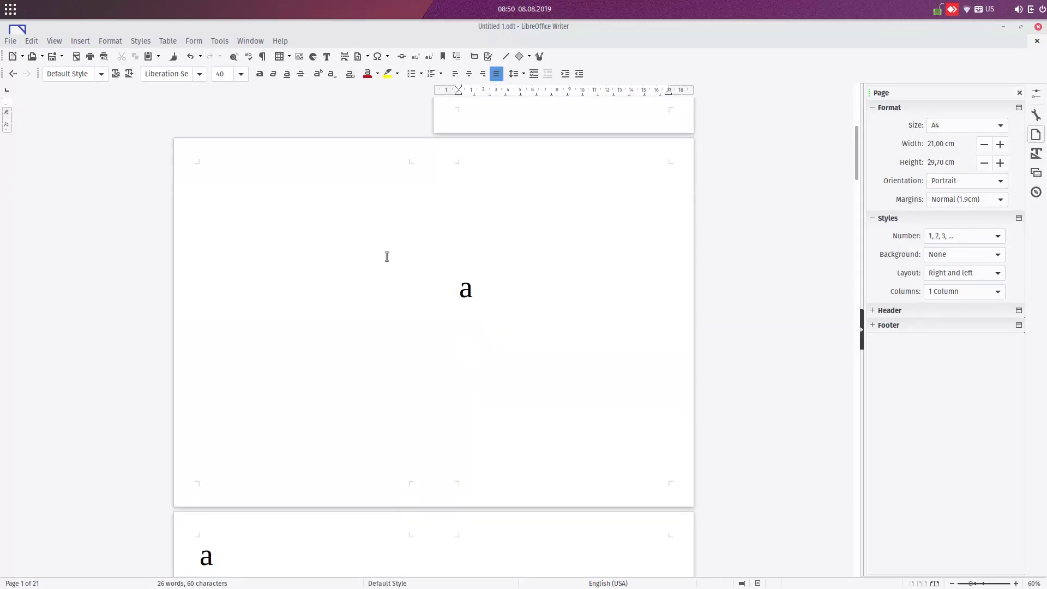
left_click(407, 259)
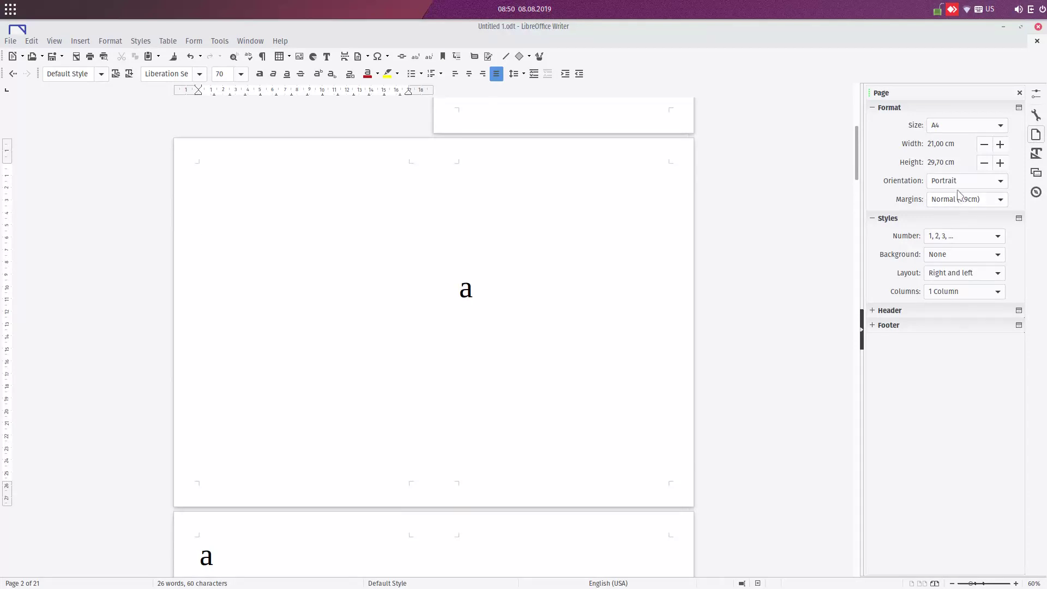
In the Page sidebar, choose a Color background (Light Blue 2) and Margins None.
left_click(941, 255)
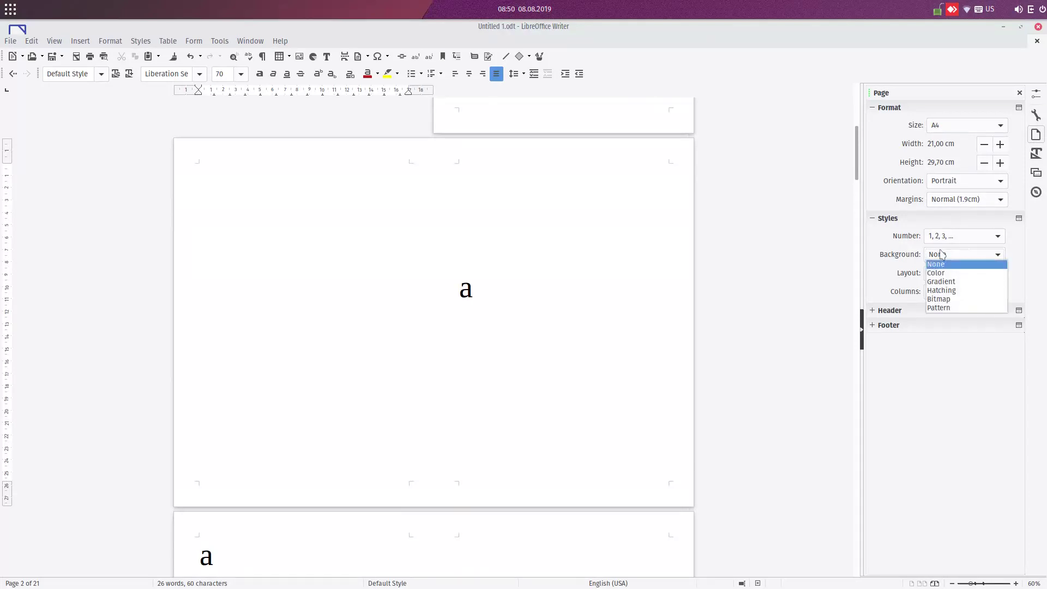
left_click(941, 271)
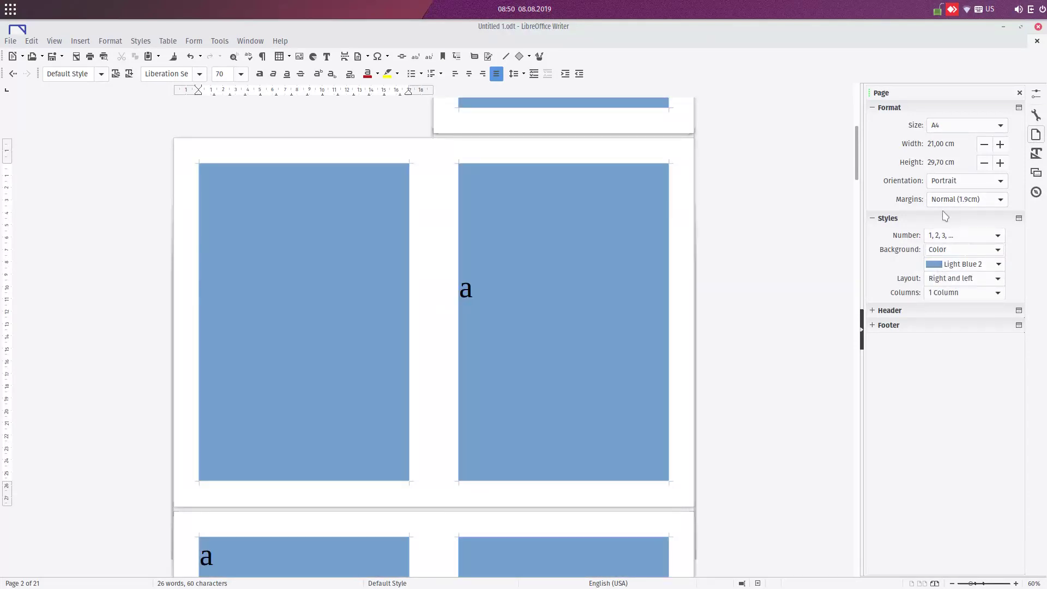
left_click(943, 199)
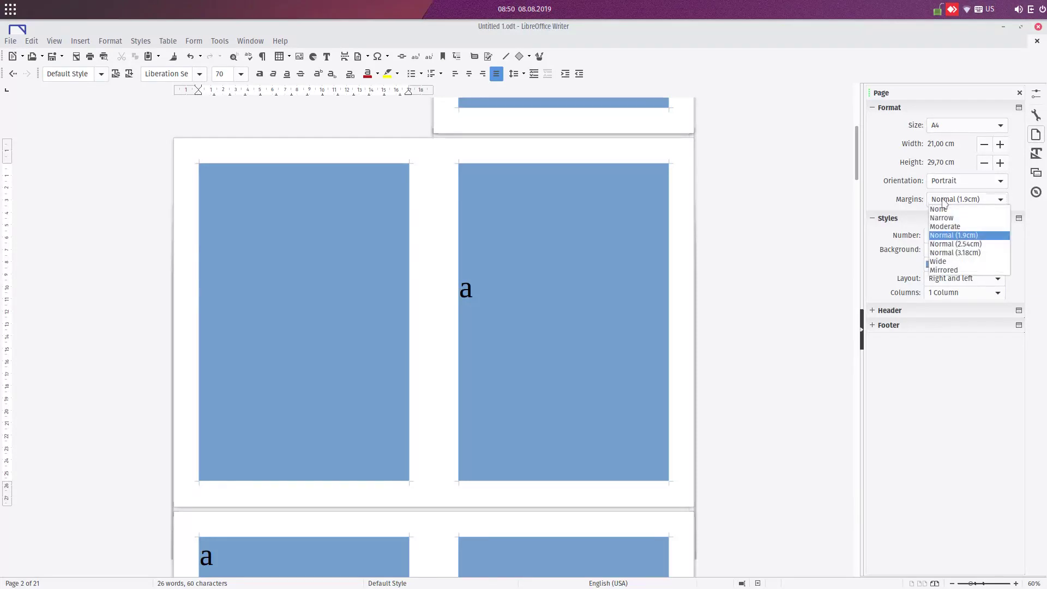
left_click(945, 209)
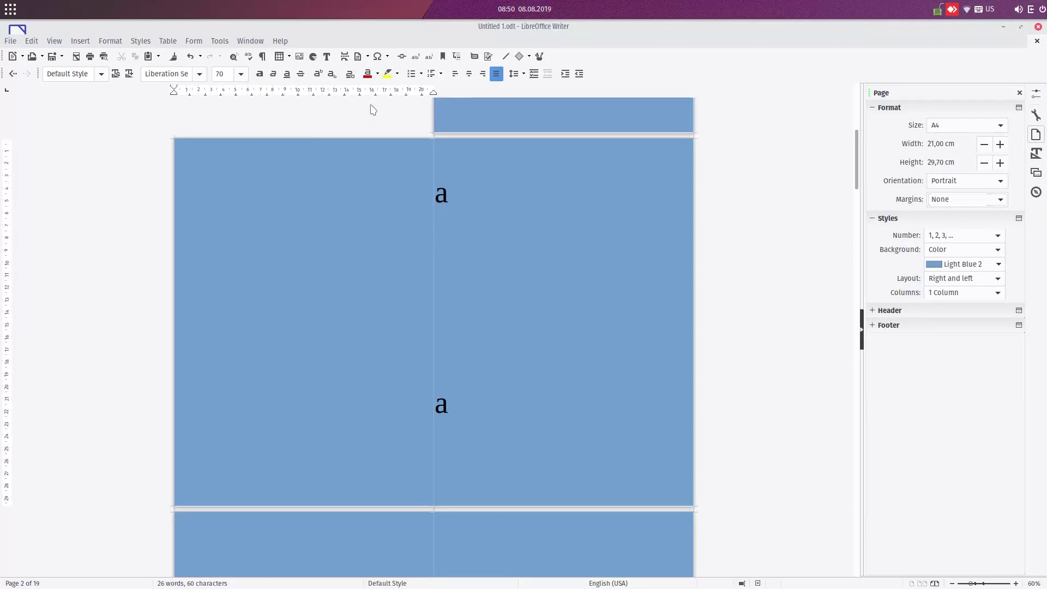
Draw a rounded rectangle from Basic Shapes in the middle of page 2.
left_click(529, 56)
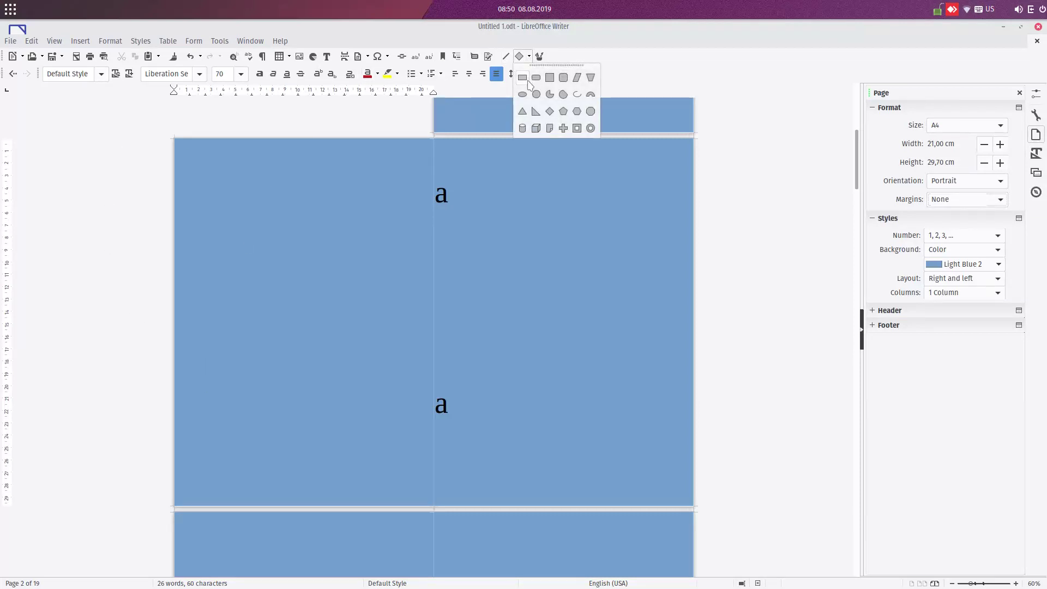
left_click(536, 77)
mouse_move(411, 235)
left_mouse_down()
mouse_move(424, 274)
mouse_move(474, 338)
left_mouse_up()
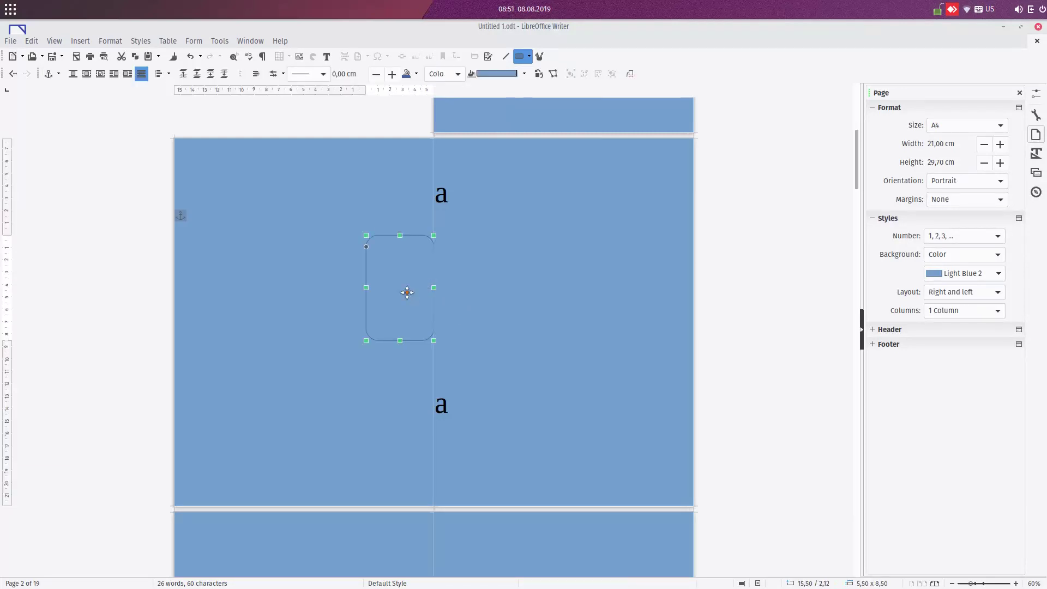
Copy and paste the rounded rectangle and place the duplicate beside the original.
left_click(461, 292)
key("ctrl+v")
left_click_drag(651, 333, 459, 263)
left_click(412, 278)
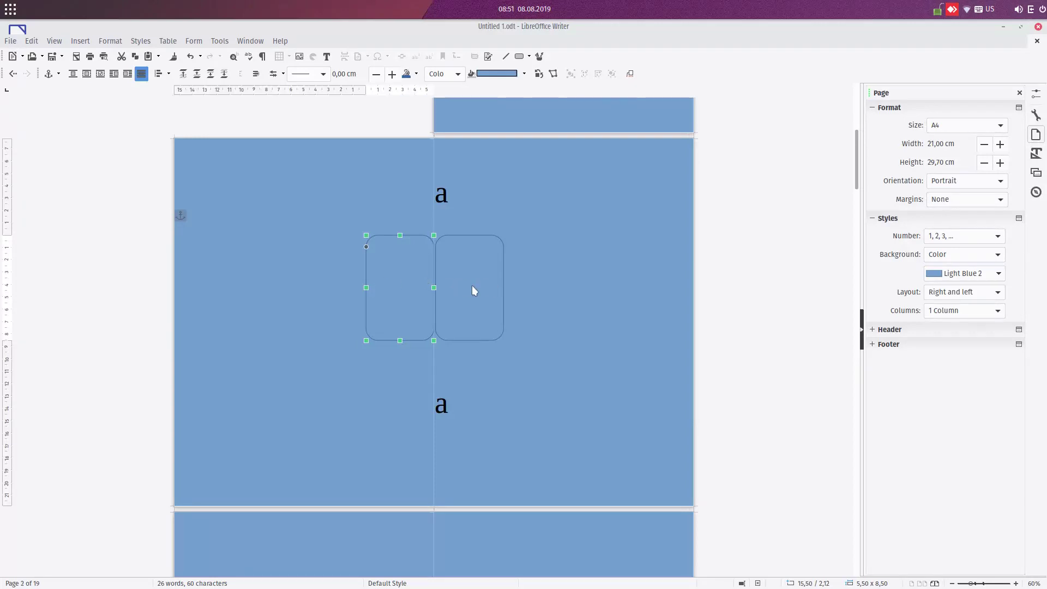
left_click(741, 278)
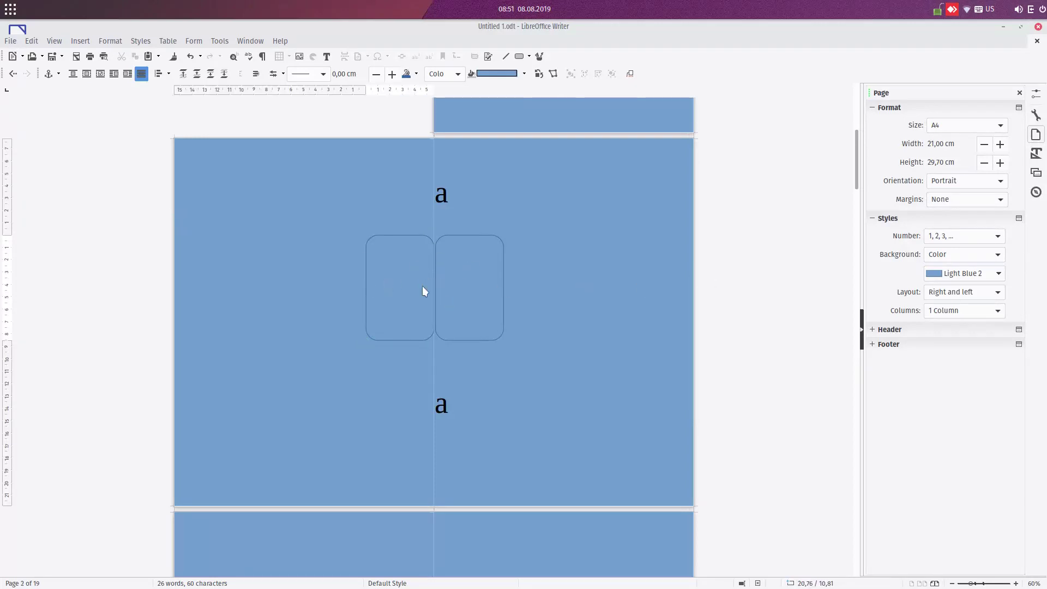
left_click(412, 255)
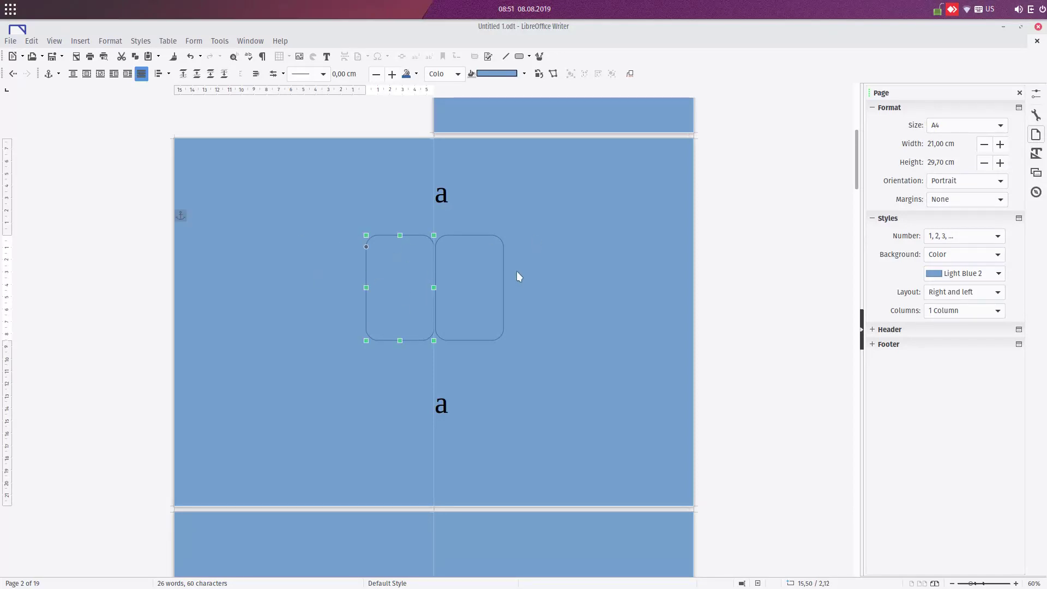
left_click(301, 267)
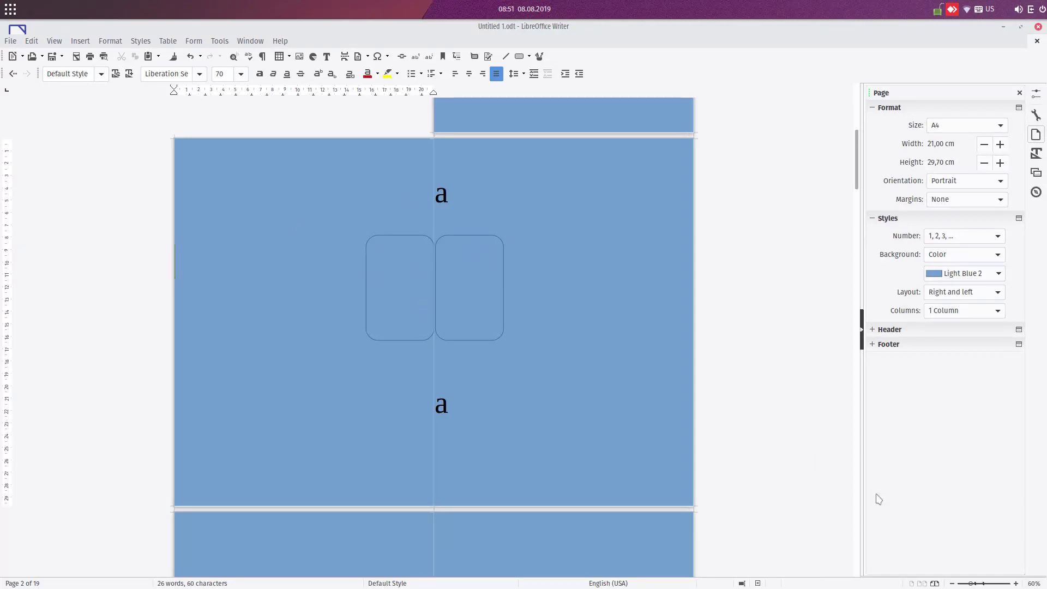
left_click(911, 584)
scroll(662, 314, "down", 5)
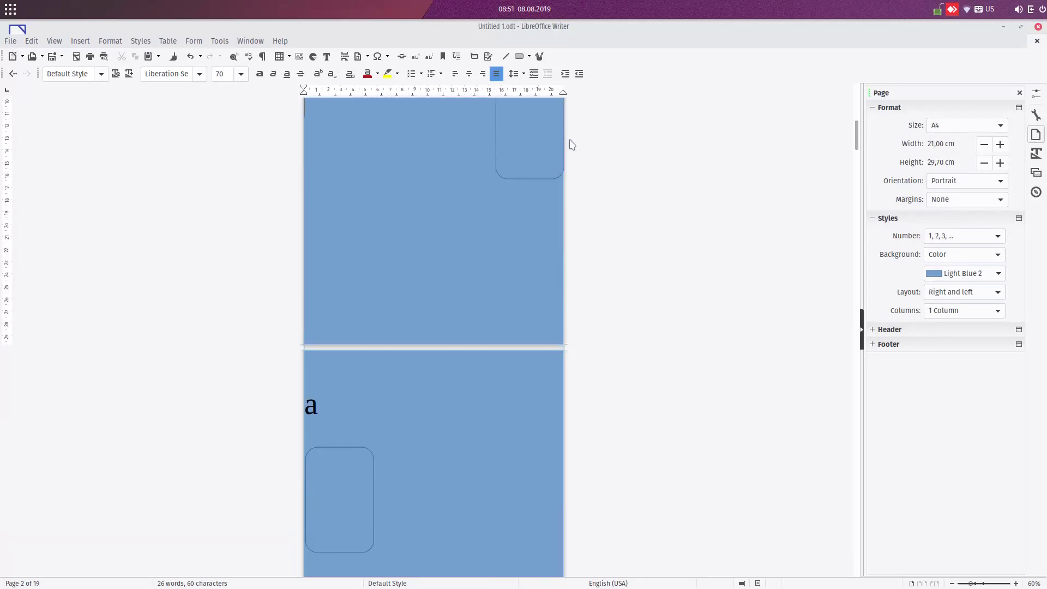
left_click(935, 583)
scroll(554, 306, "up", 5)
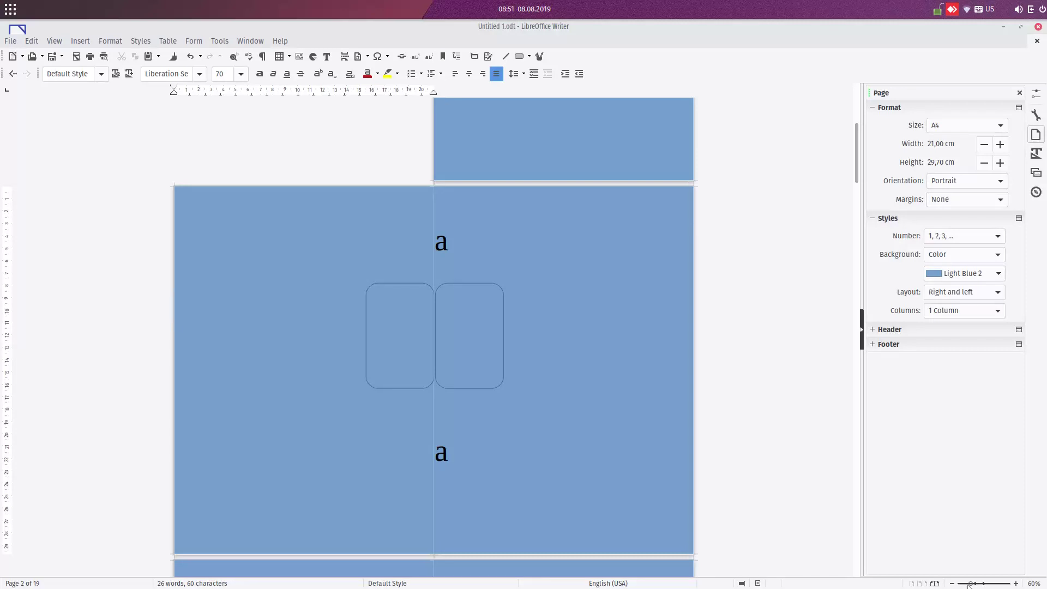
Use the status-bar zoom slider to zoom out to 21%, then back in to 100%.
left_click_drag(969, 584, 957, 584)
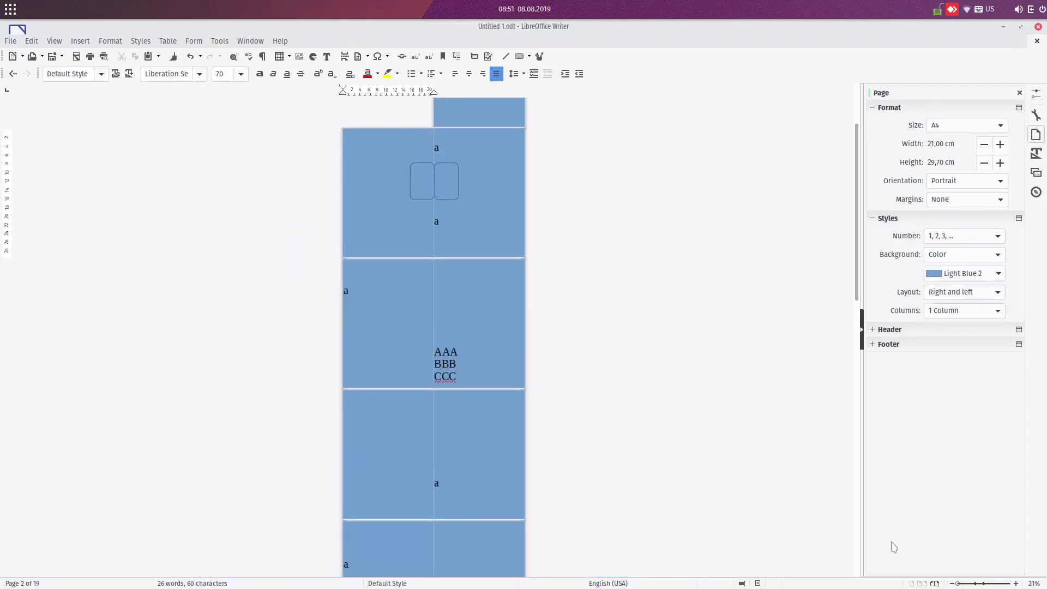
scroll(592, 376, "up", 2)
scroll(593, 376, "up", 2)
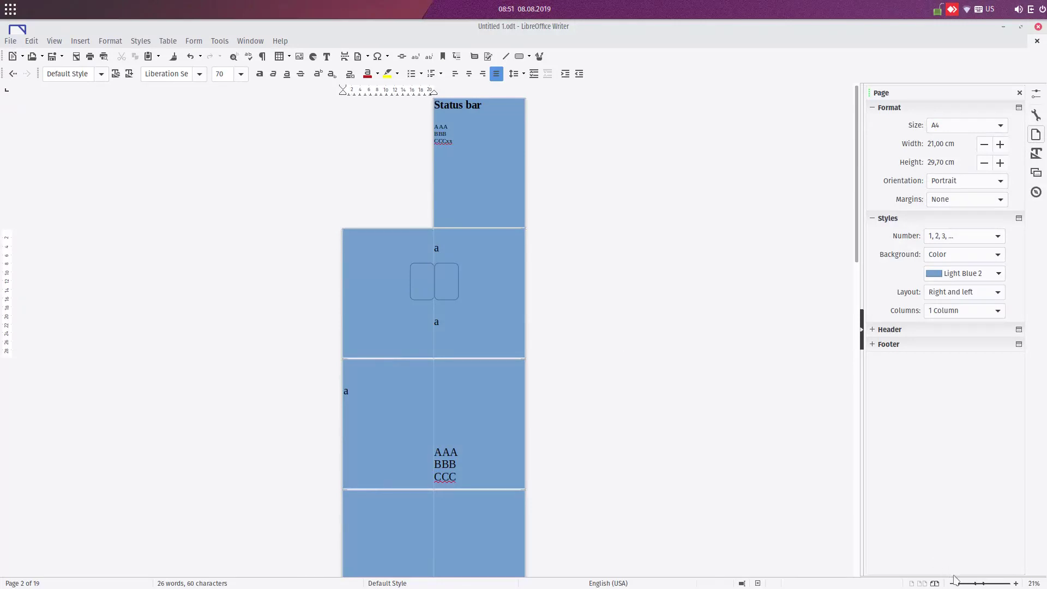
left_click_drag(960, 585, 976, 585)
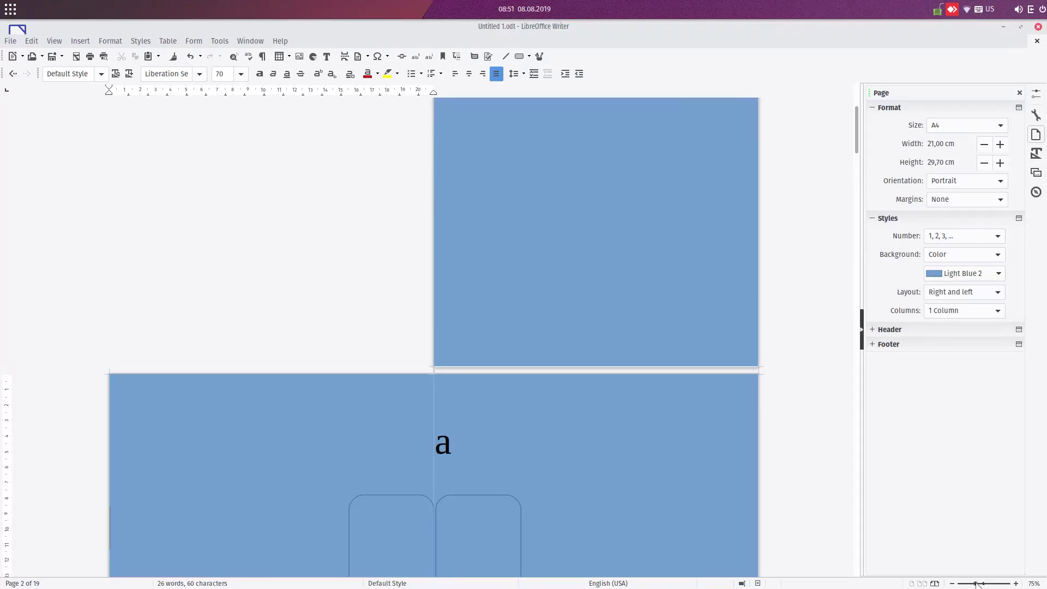
scroll(747, 338, "up", 5)
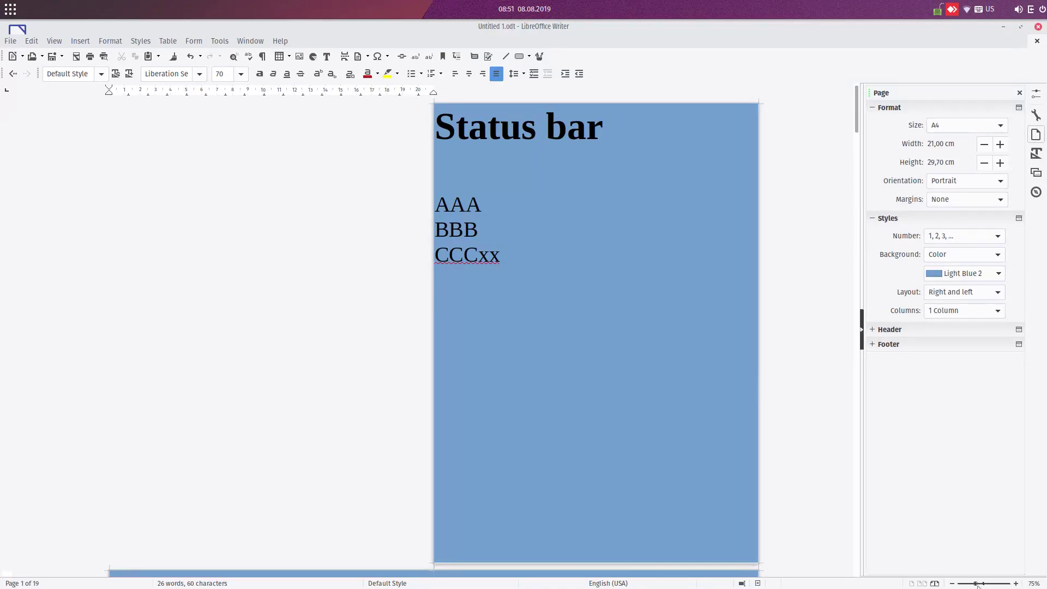
left_click_drag(976, 584, 1010, 585)
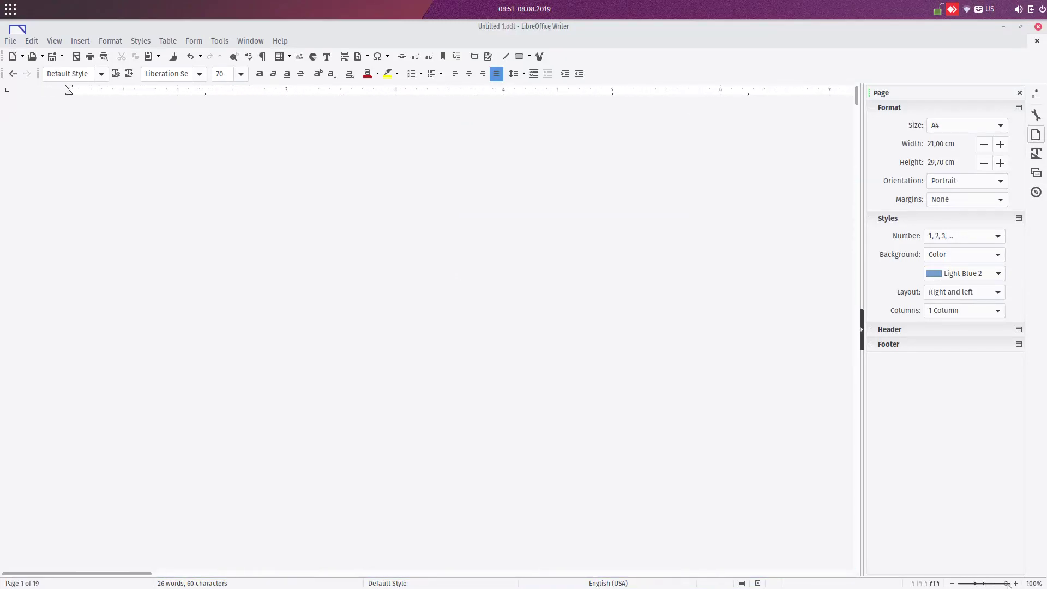
scroll(699, 370, "down", 5, "ctrl")
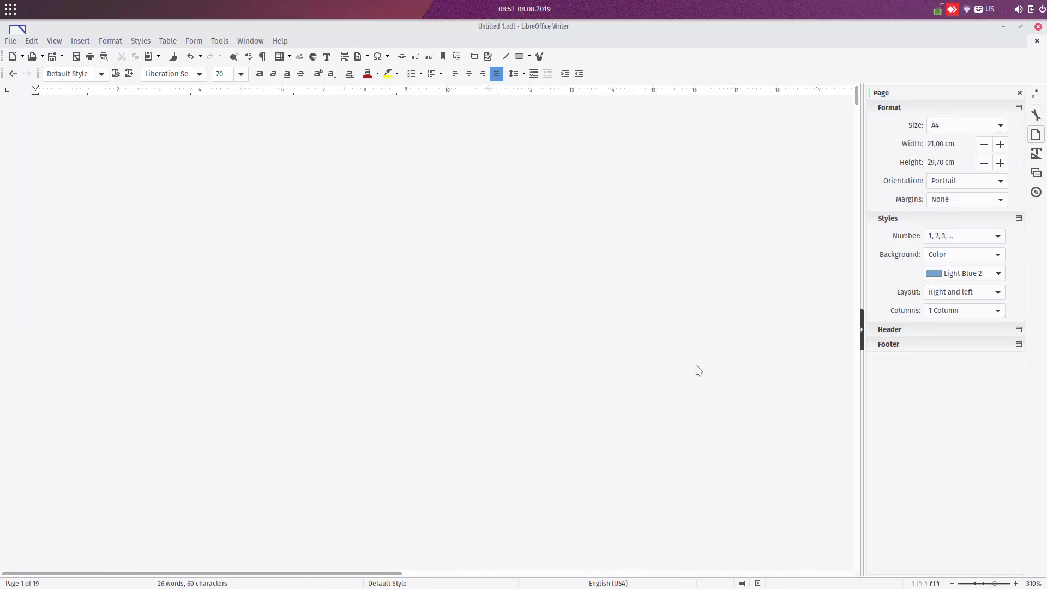
scroll(561, 567, "down", 3)
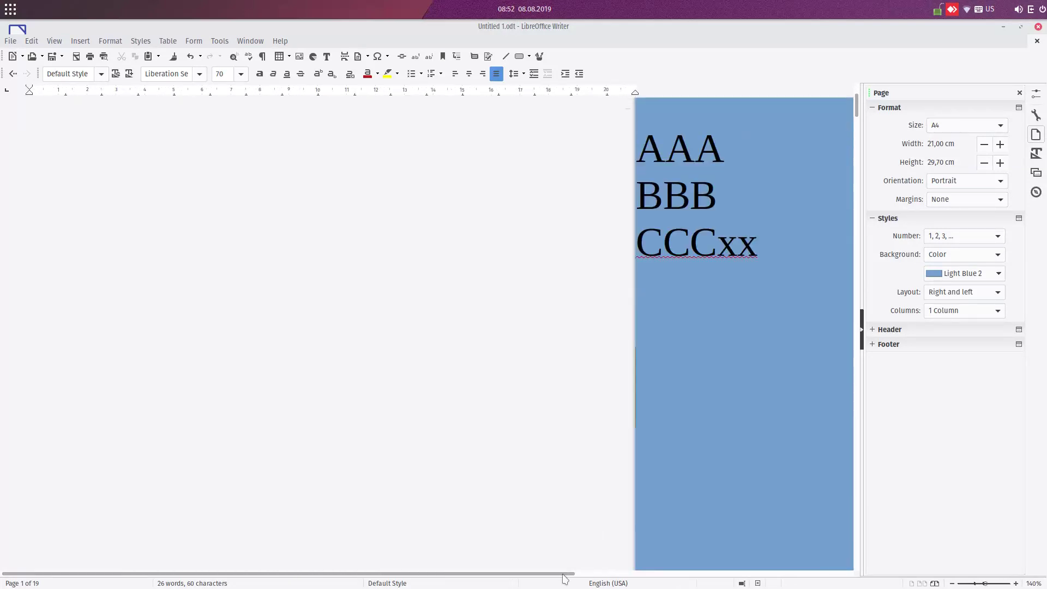
left_click_drag(573, 574, 738, 574)
scroll(694, 337, "up", 3)
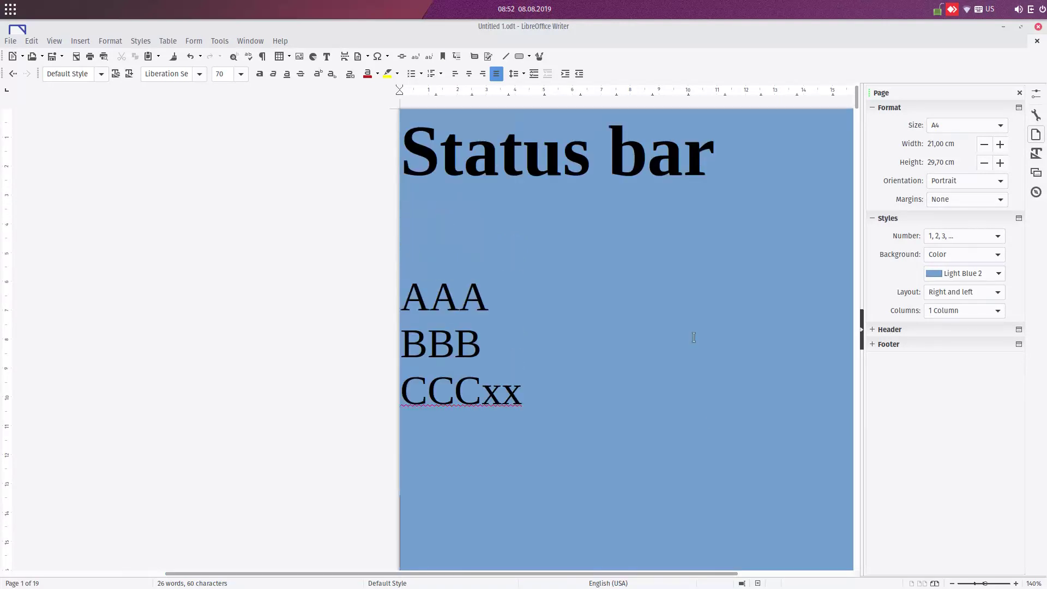
Zoom far into the page, open and cancel Go to Page, and settle at 120%.
left_click_drag(985, 583, 1008, 585)
scroll(709, 543, "up", 3)
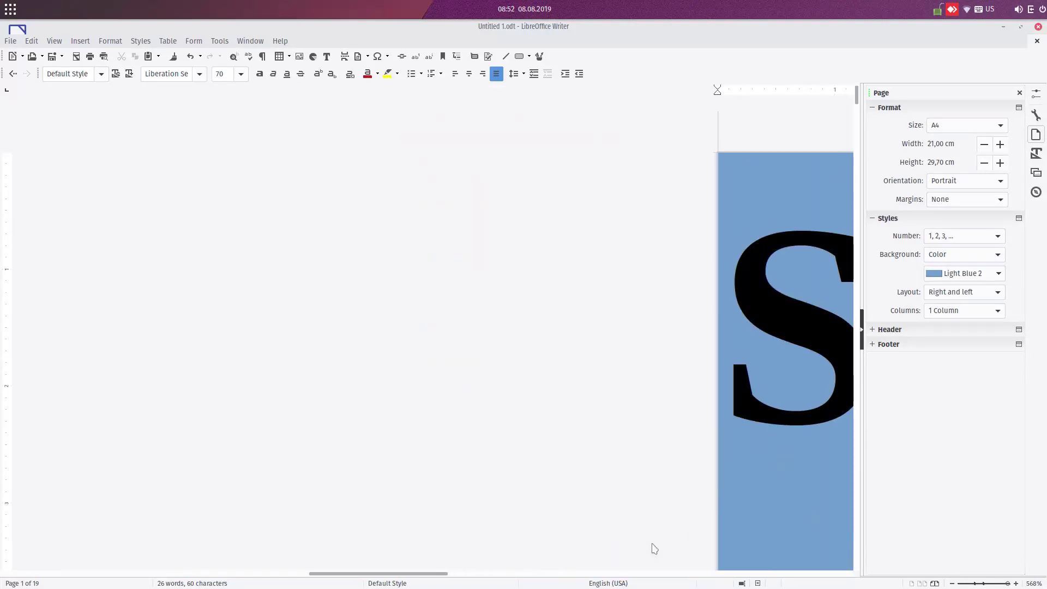
left_click_drag(446, 573, 556, 576)
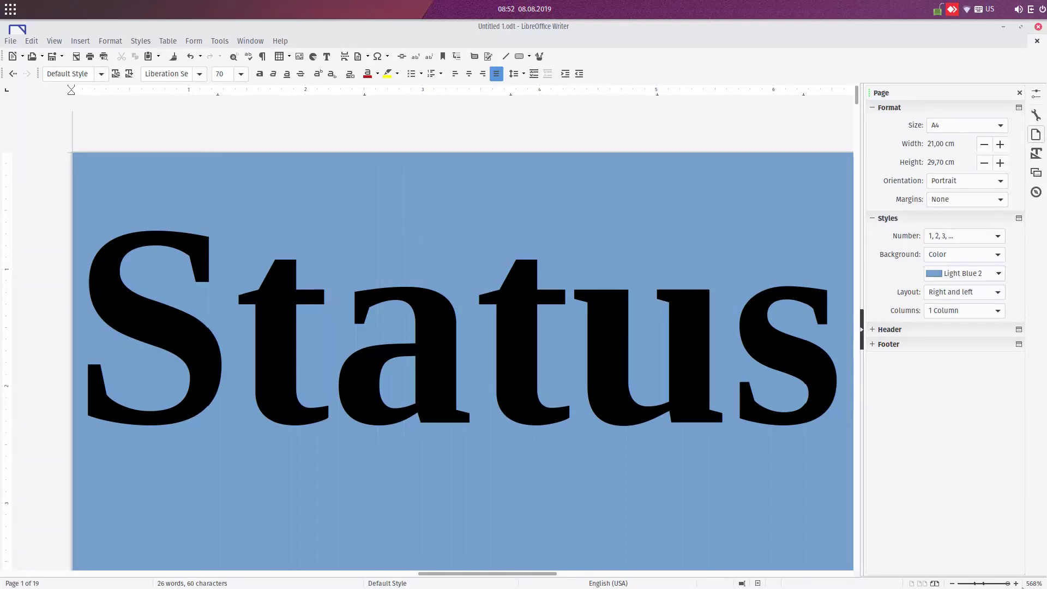
left_click(1015, 584)
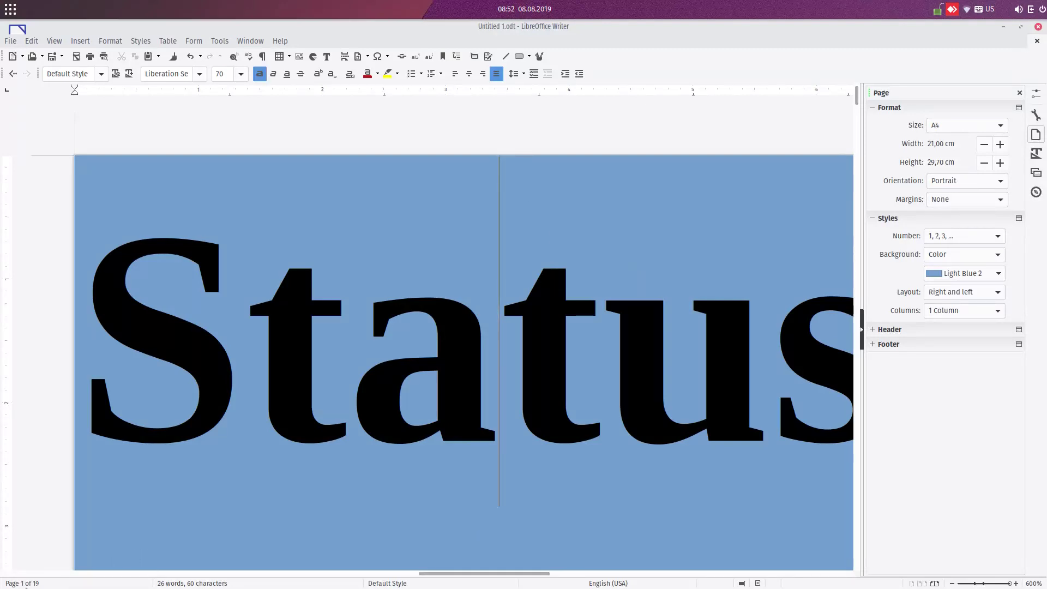
left_click(24, 584)
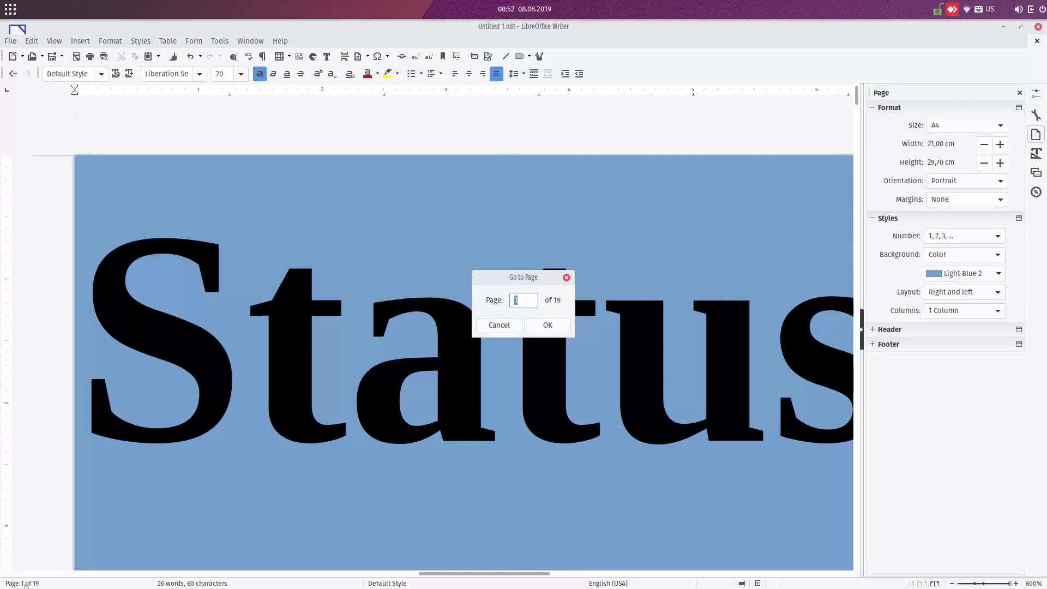
left_click(513, 325)
scroll(472, 328, "down", 8)
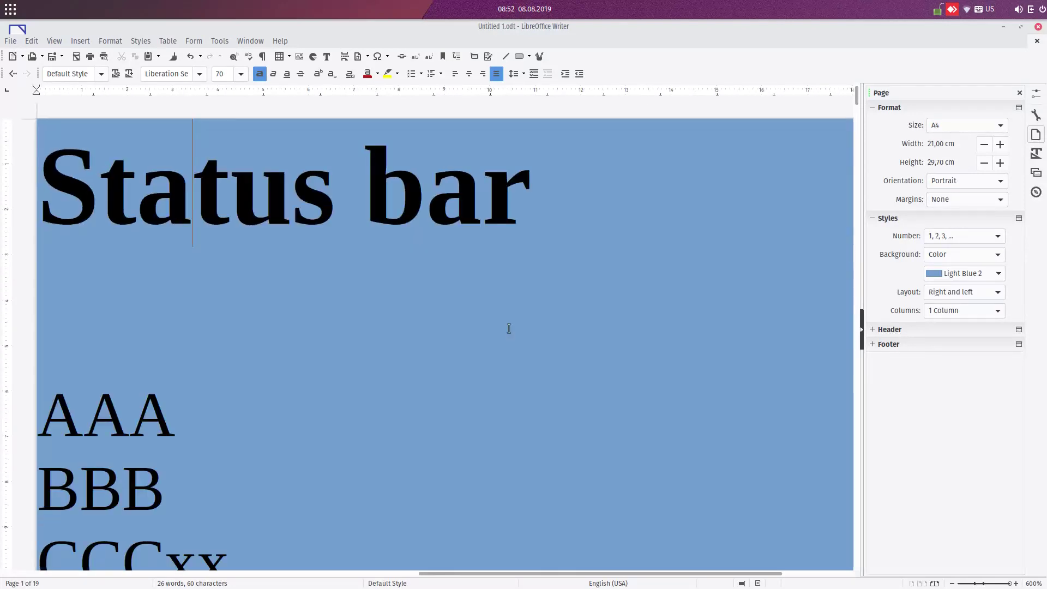
scroll(472, 327, "up", 5)
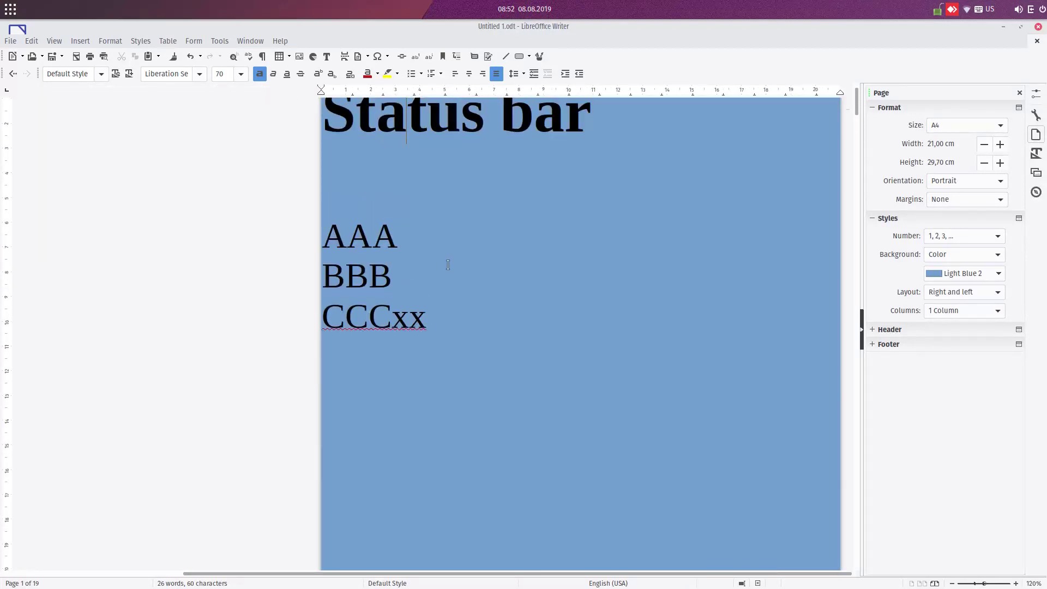
Insert Bookmark 1 at the AAA line on page 1.
right_click(394, 238)
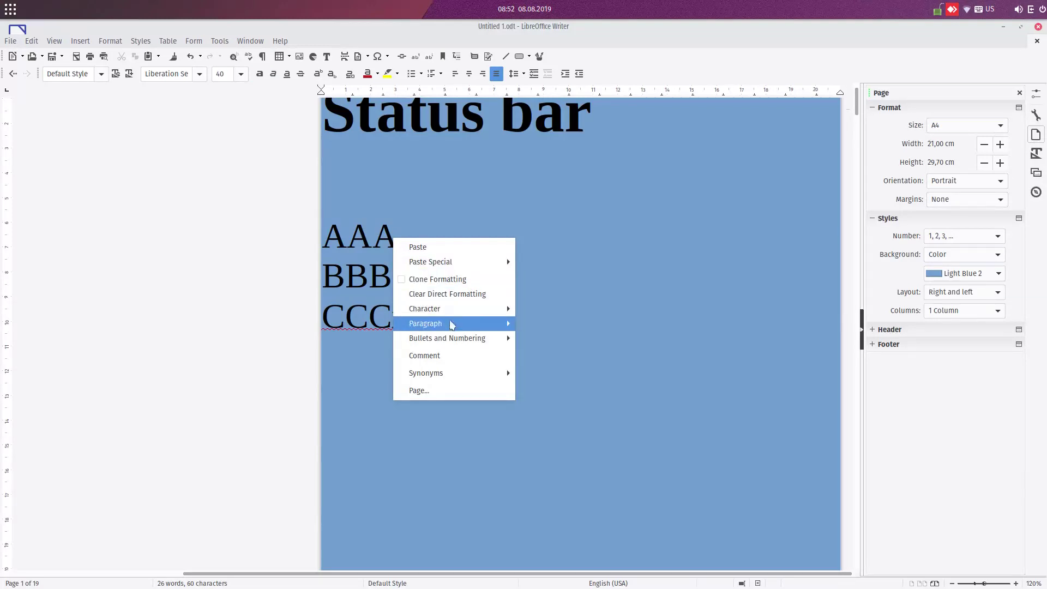
left_click(424, 125)
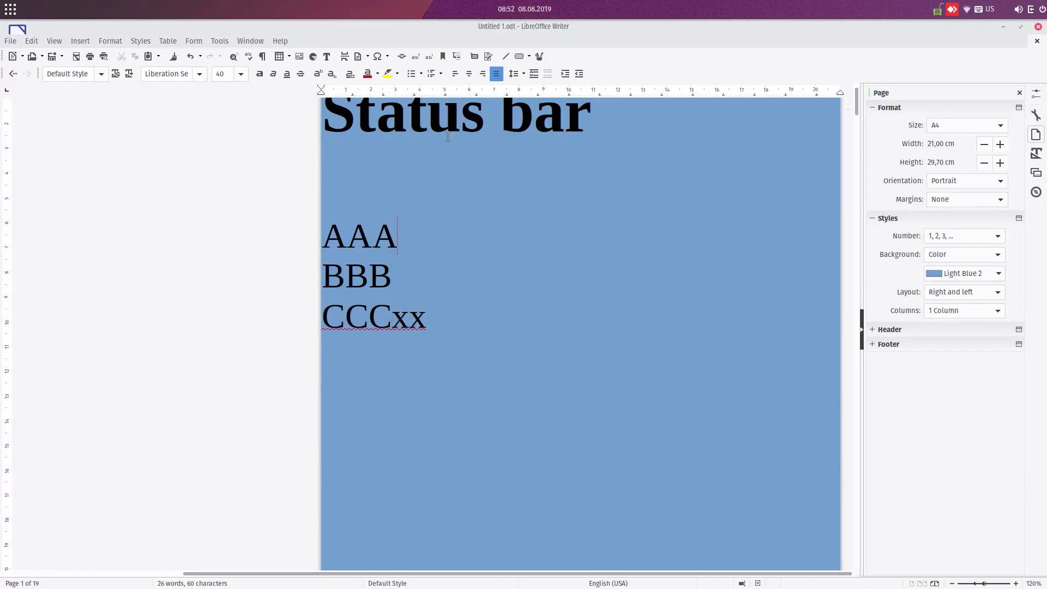
left_click(443, 57)
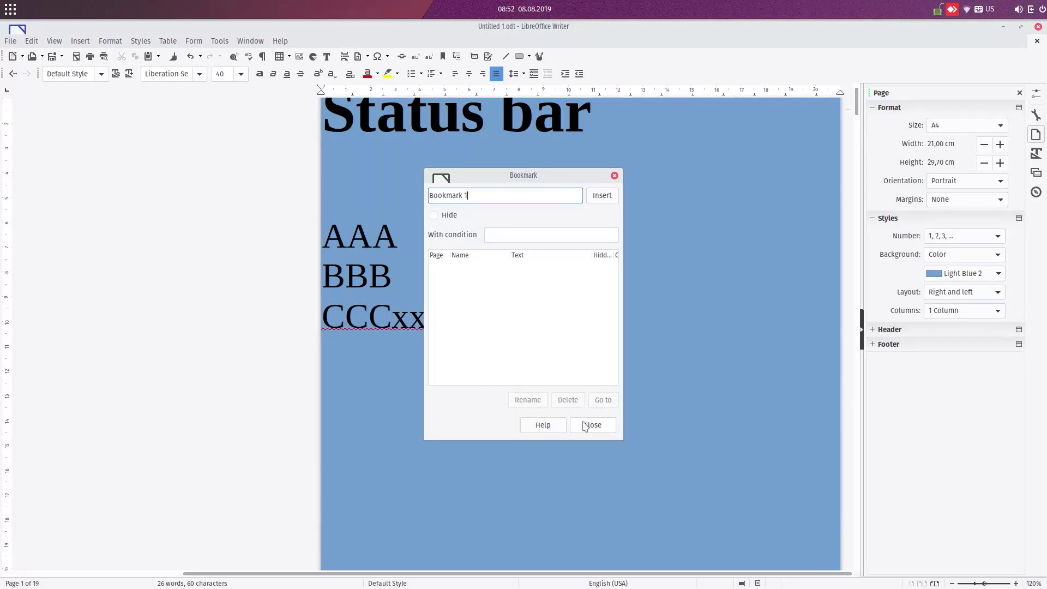
left_click(590, 200)
Scroll to page 19 and insert Bookmark 2 there.
scroll(534, 284, "down", 5)
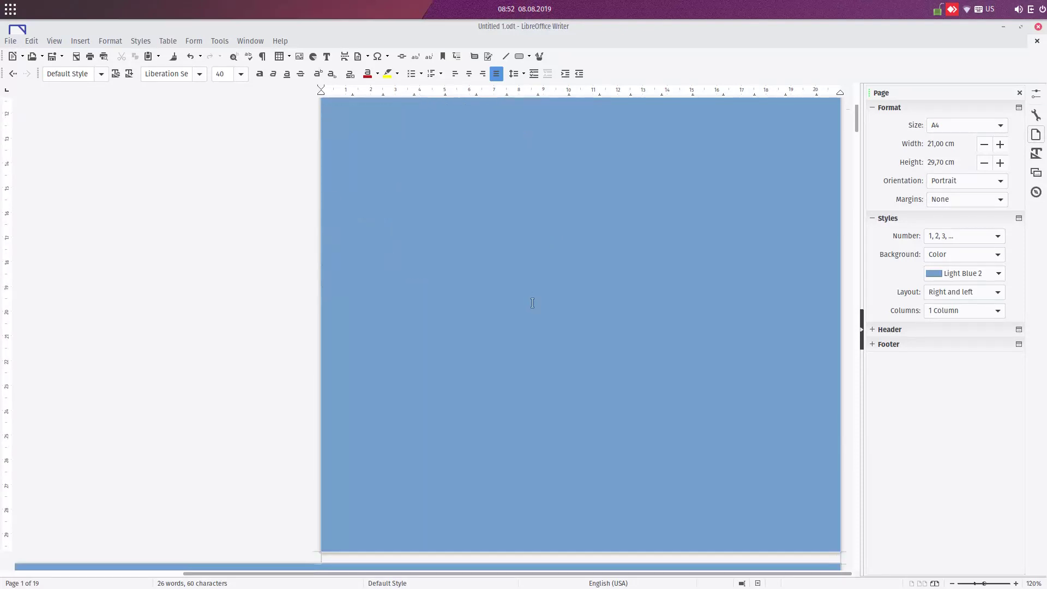
scroll(532, 303, "down", 5)
scroll(520, 358, "down", 10)
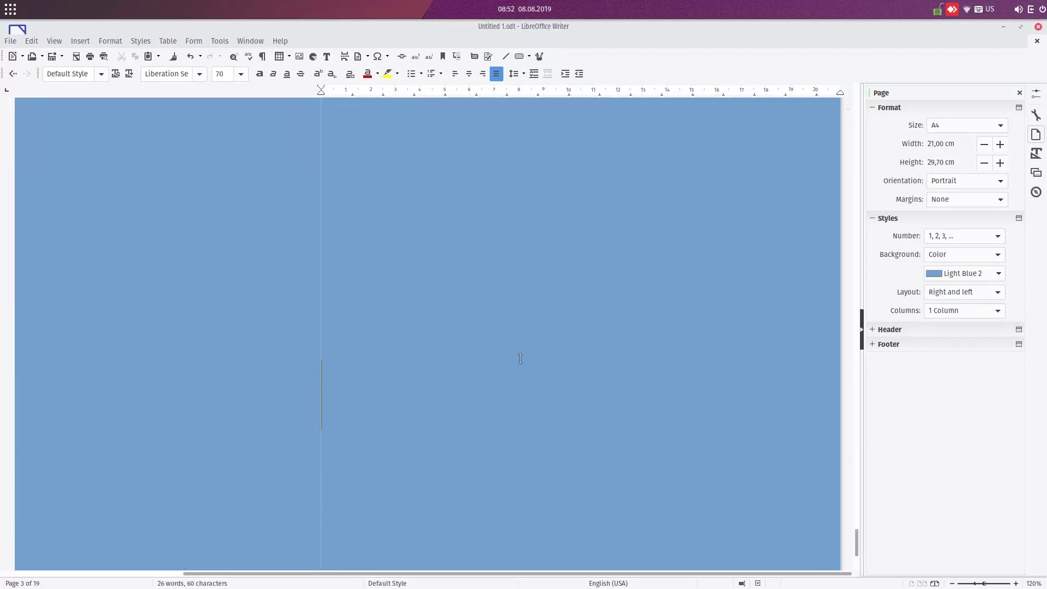
scroll(447, 360, "down", 3)
right_click(489, 255)
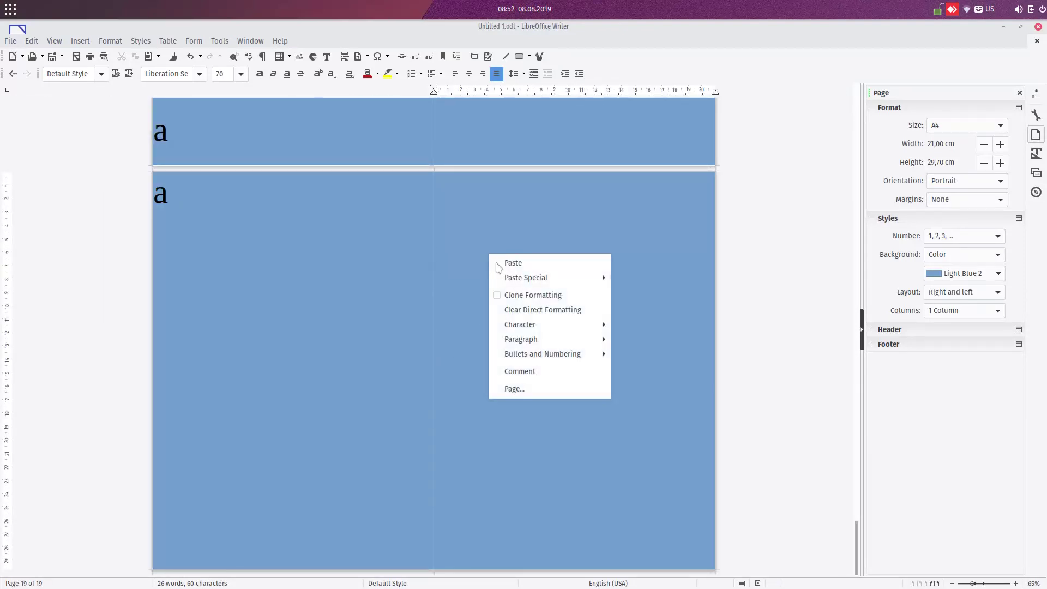
left_click(522, 231)
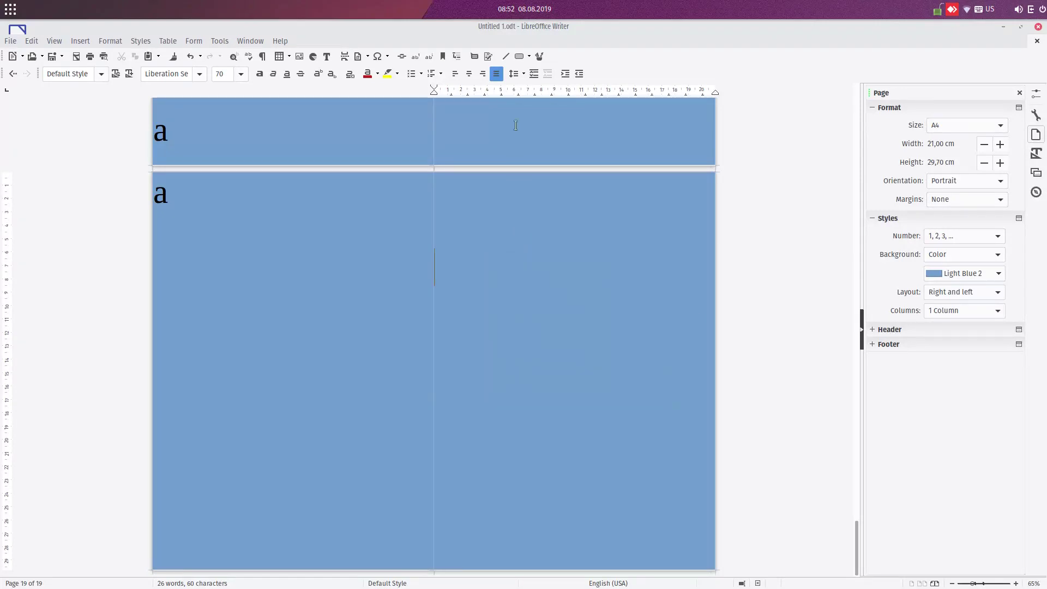
left_click(442, 56)
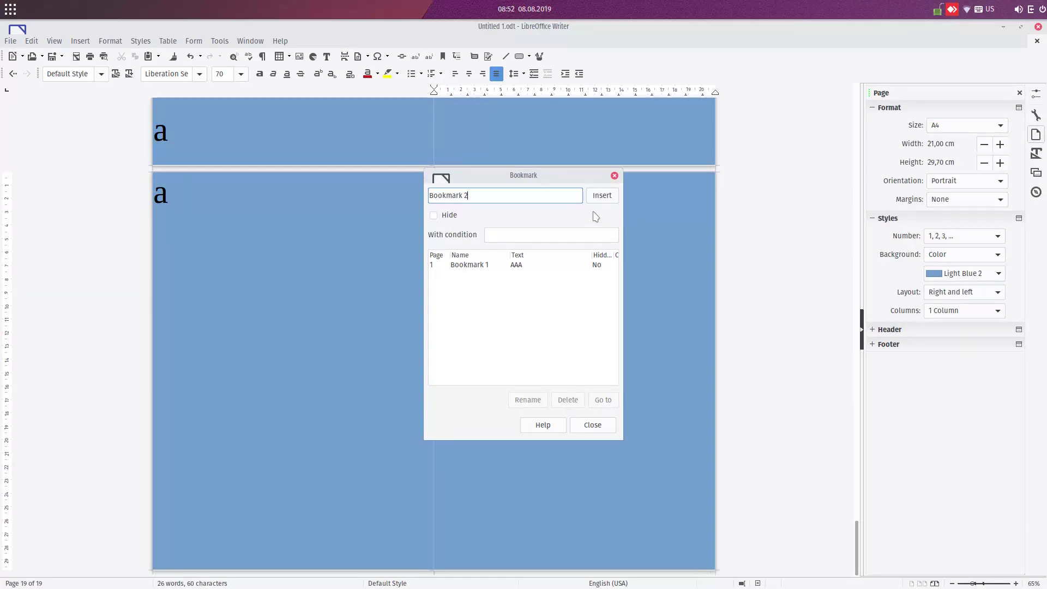
left_click(602, 197)
left_click(557, 374)
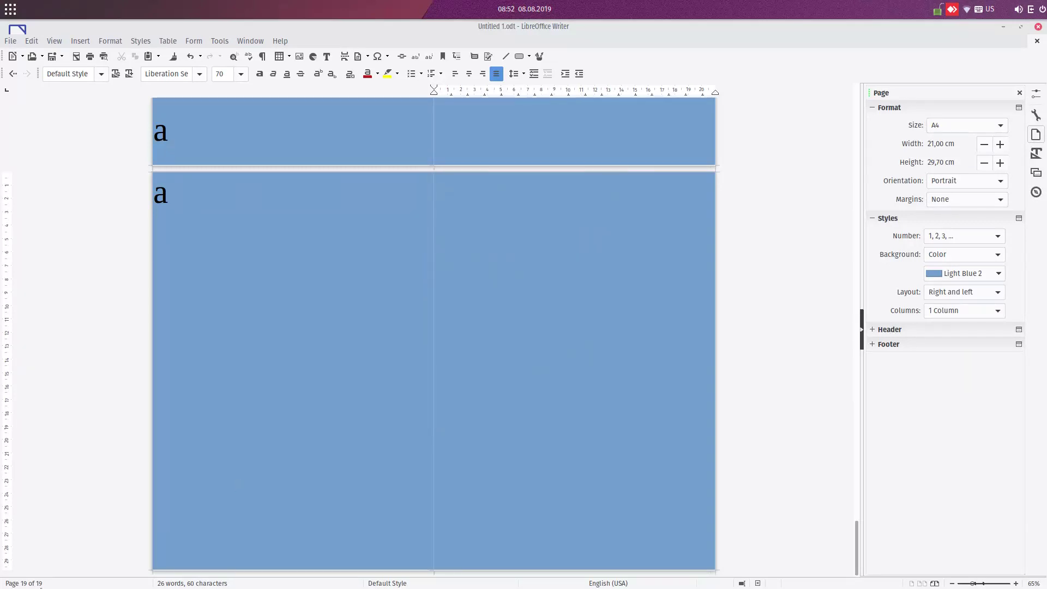
Jump to Bookmark 1, then Bookmark 2, from the status-bar page field's bookmark list.
right_click(41, 585)
left_click(69, 562)
right_click(36, 584)
left_click(57, 560)
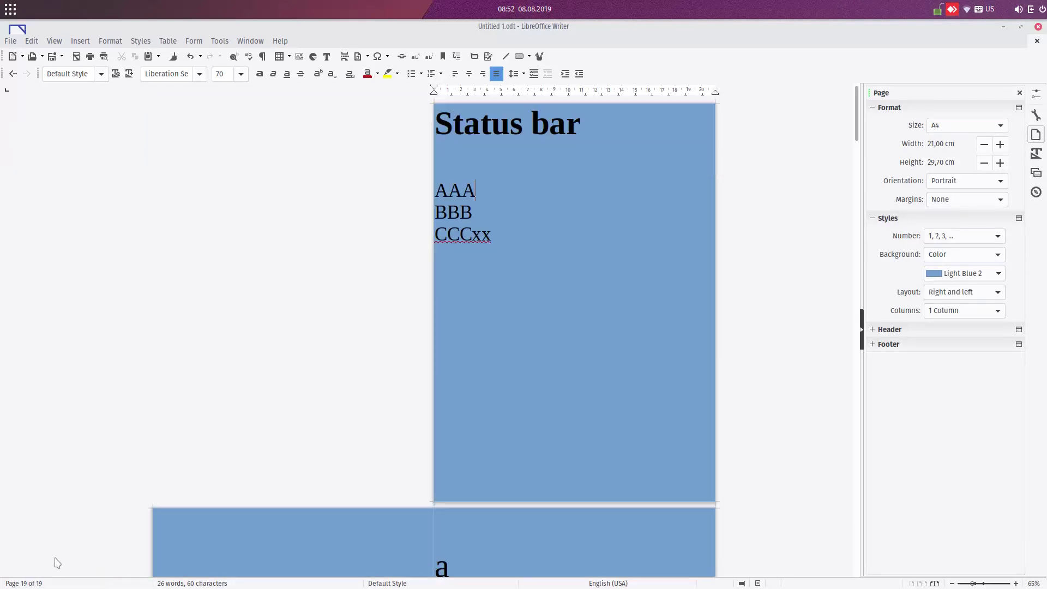
right_click(37, 586)
left_click(47, 575)
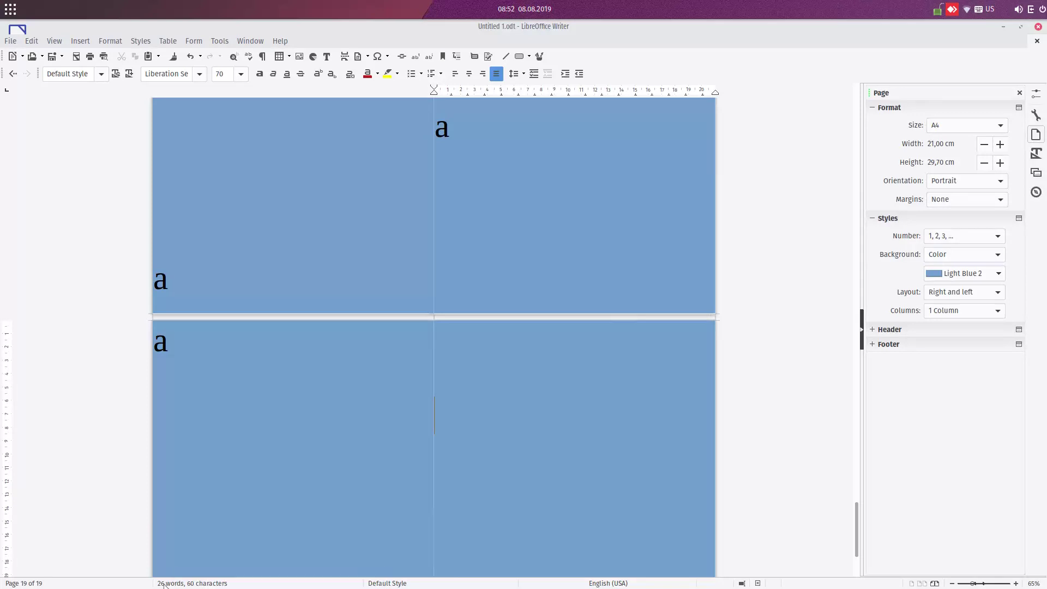
View the word count details, then jump to page 5.
left_click(163, 585)
left_click(587, 351)
left_click(36, 584)
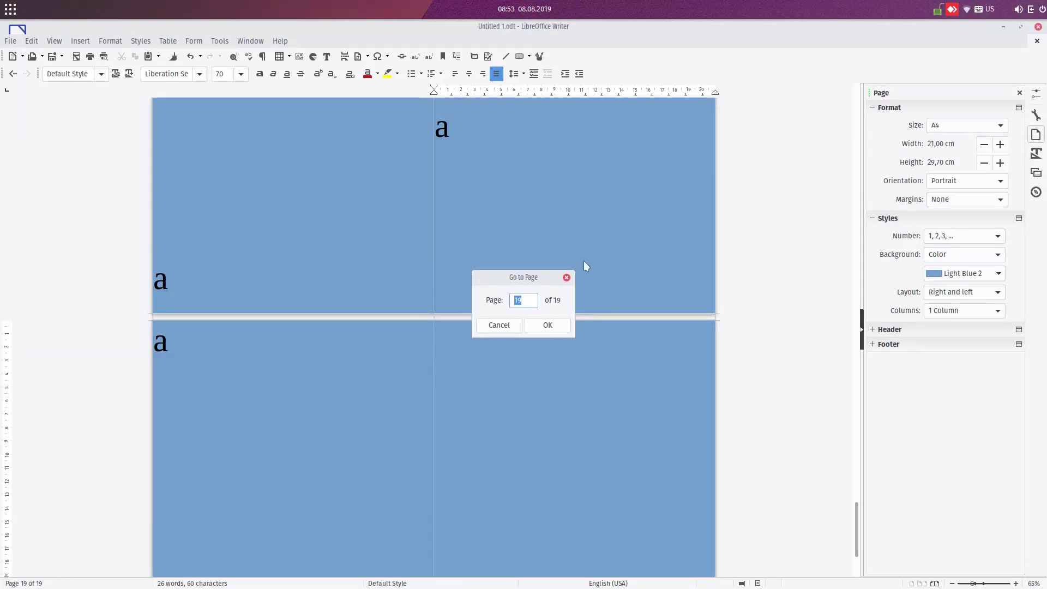
type("5")
key("Return")
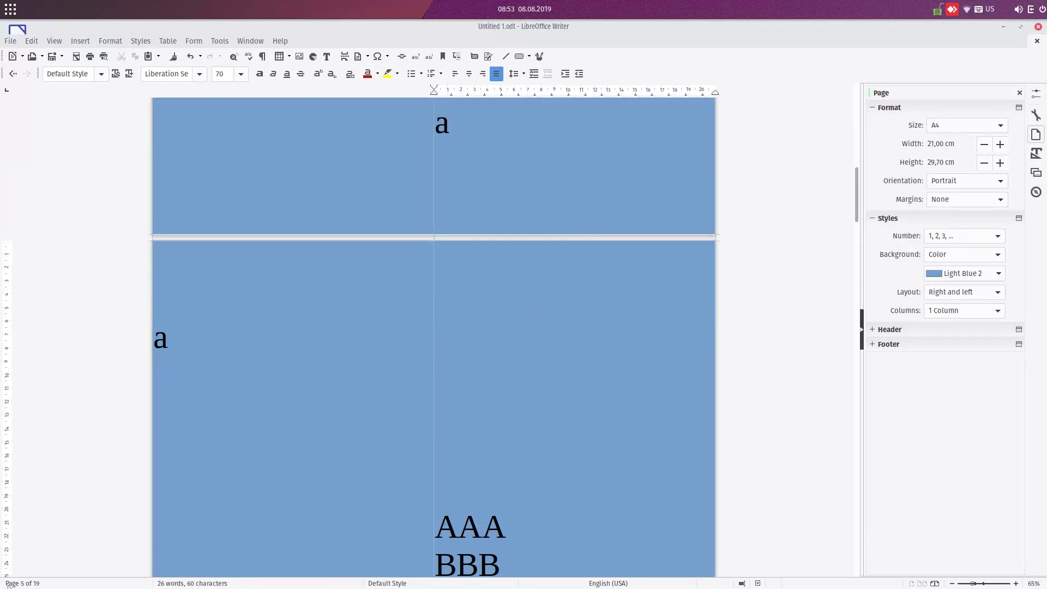
Return to page 1 and open Help > About LibreOffice showing version 6.2.5.2.
left_click(16, 585)
type("1")
key("Return")
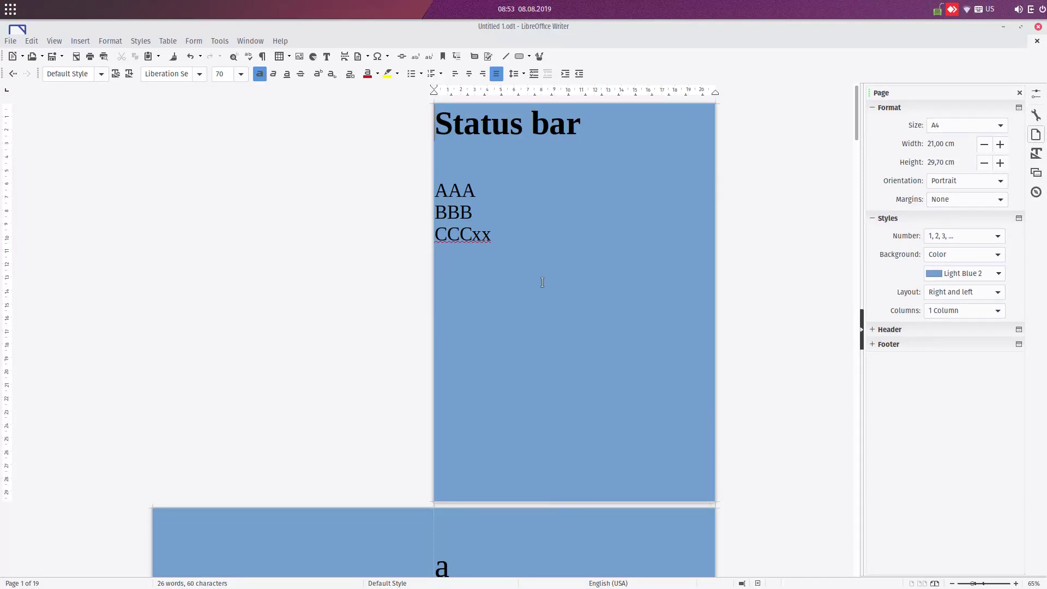
left_click(281, 41)
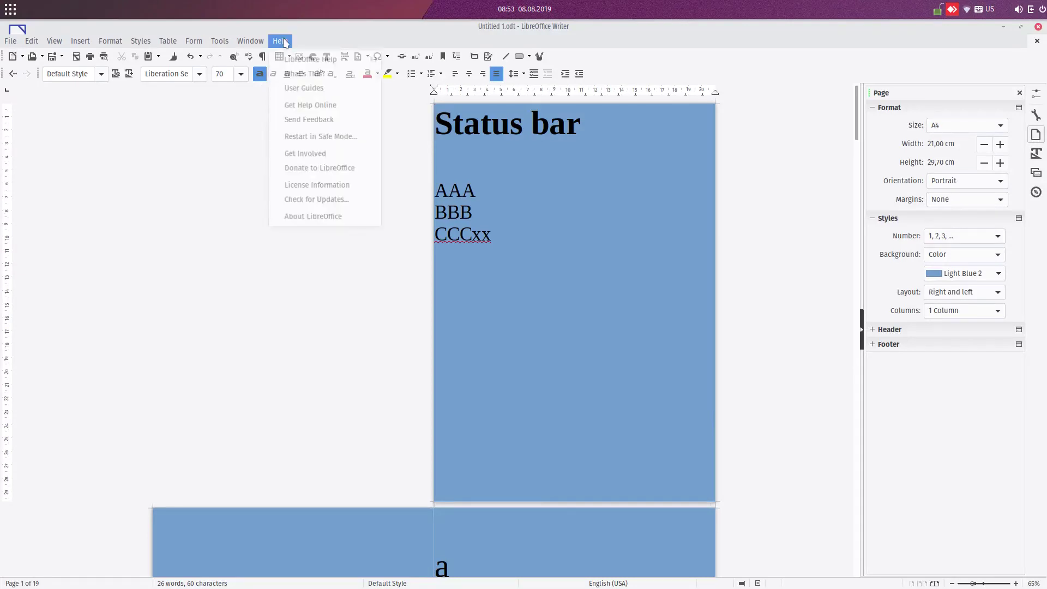
left_click(308, 218)
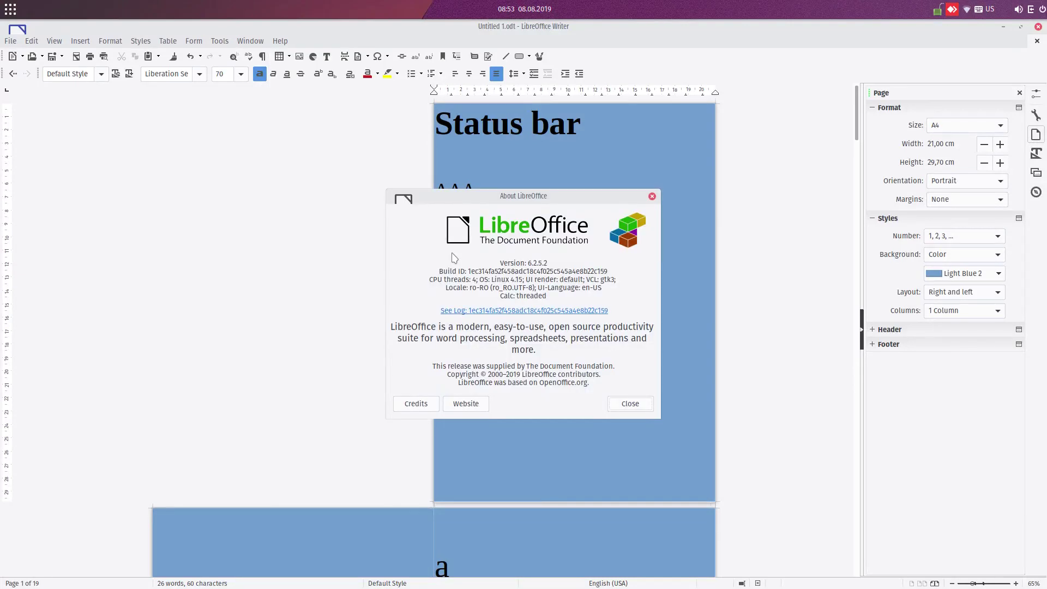